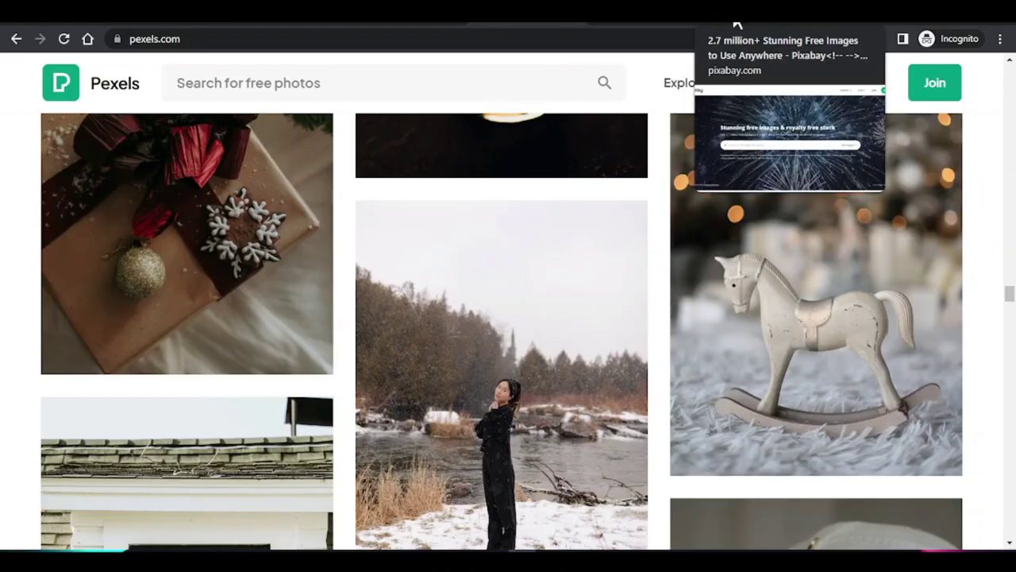
Switch to the Pixabay tab and type 'llo How aRe you' into the address bar
{"action": "left_click", "coordinate": [735, 26]}
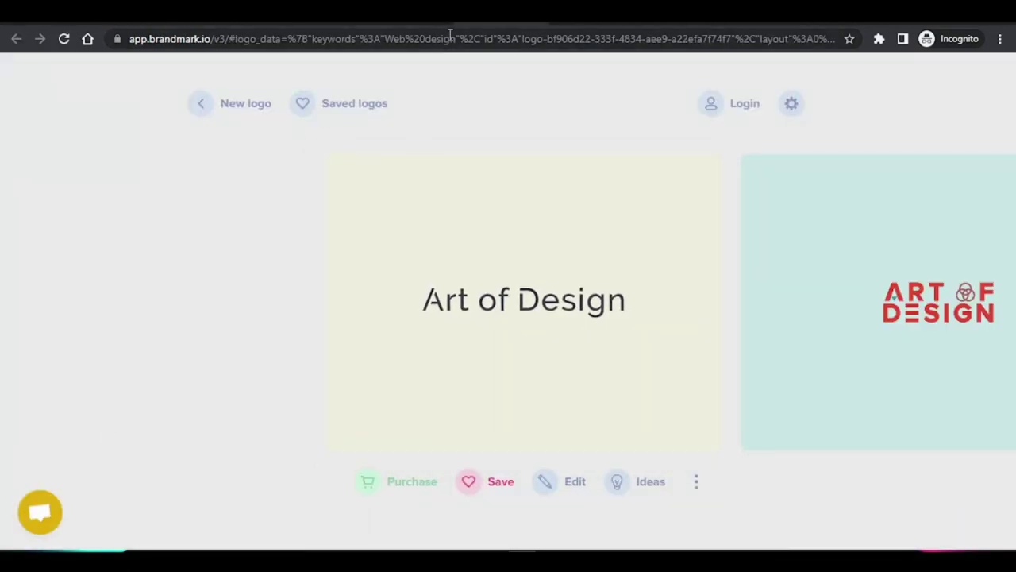
{"action": "left_click", "coordinate": [450, 36]}
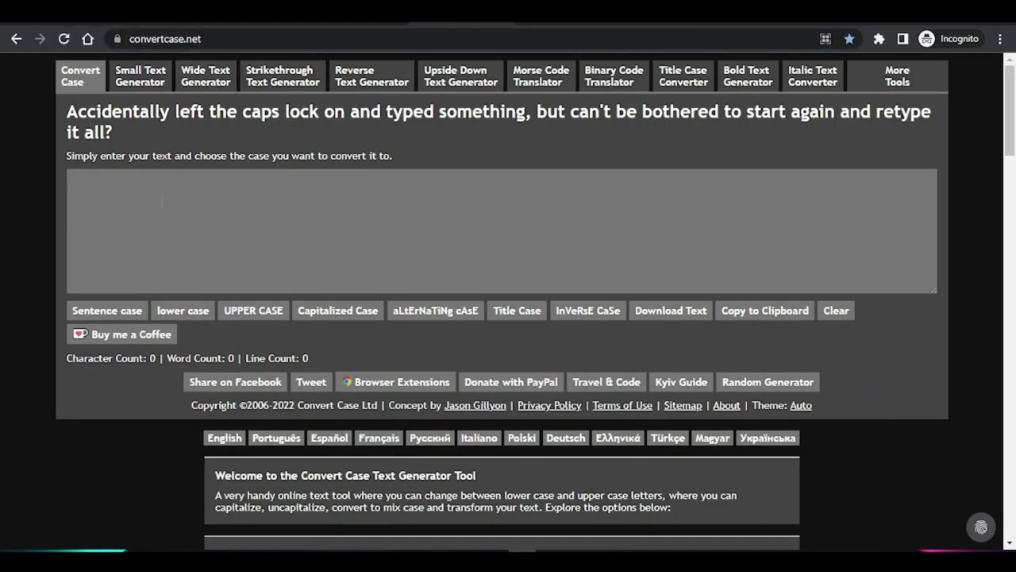
{"action": "type", "text": "llo How aRe you"}
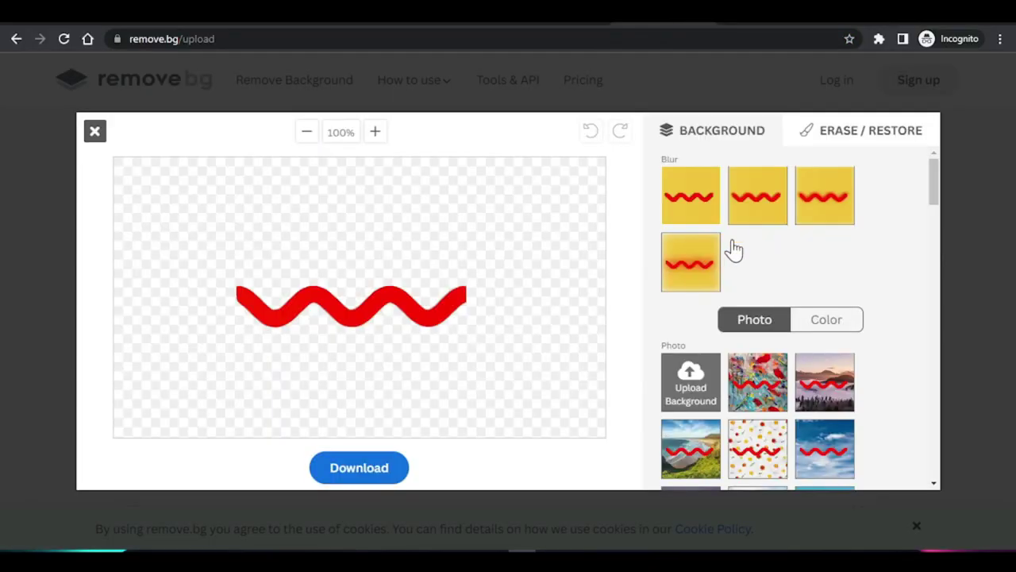
Choose the sunset photo from the Background thumbnails as the red wave's backdrop
{"action": "scroll", "coordinate": [734, 250], "scroll_direction": "down", "scroll_amount": 5}
{"action": "left_click", "coordinate": [699, 268]}
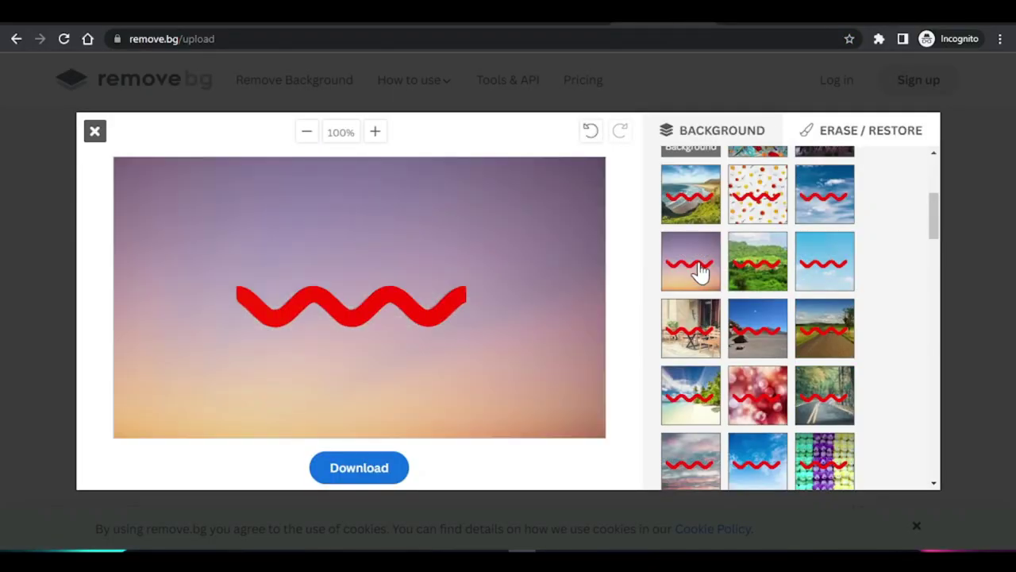
{"action": "scroll", "coordinate": [698, 268], "scroll_direction": "down", "scroll_amount": 3}
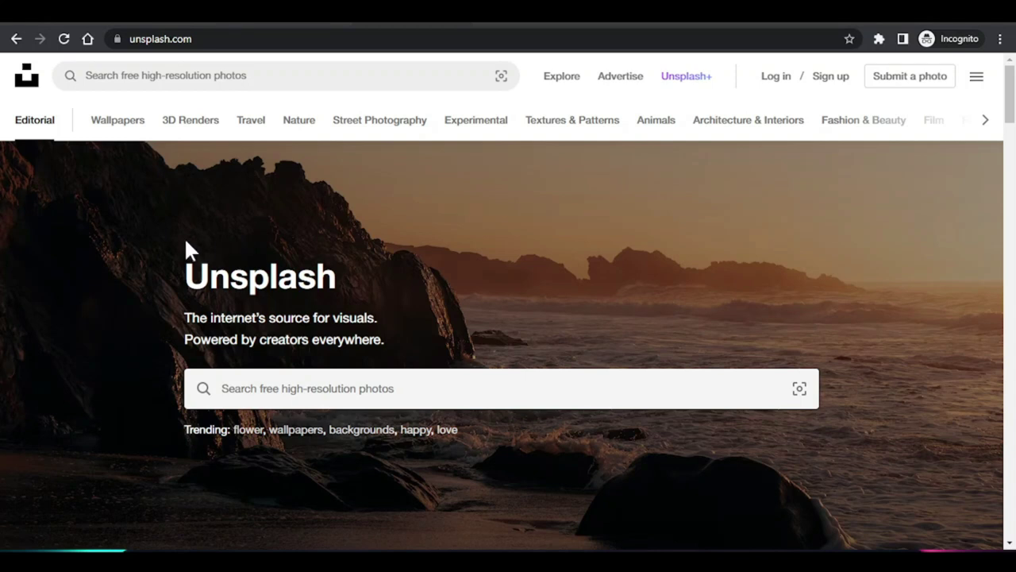
Scroll the Unsplash home page past the banner down to the winter and plant photos
{"action": "scroll", "coordinate": [246, 233], "scroll_direction": "down", "scroll_amount": 1}
{"action": "scroll", "coordinate": [246, 233], "scroll_direction": "up", "scroll_amount": 1}
{"action": "scroll", "coordinate": [245, 231], "scroll_direction": "down", "scroll_amount": 4}
{"action": "scroll", "coordinate": [246, 232], "scroll_direction": "up", "scroll_amount": 4}
{"action": "scroll", "coordinate": [344, 263], "scroll_direction": "down", "scroll_amount": 10}
{"action": "scroll", "coordinate": [345, 262], "scroll_direction": "down", "scroll_amount": 8}
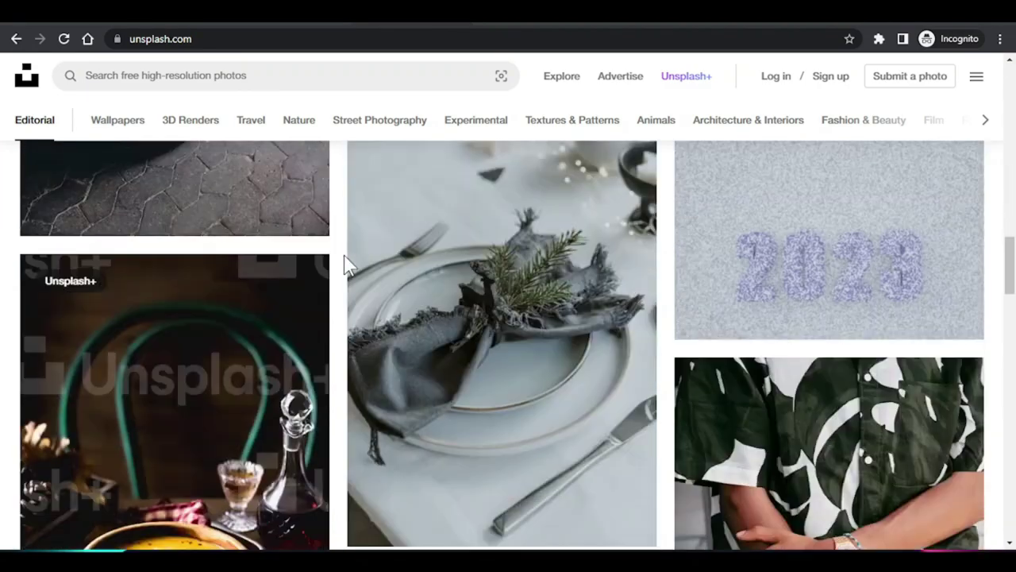
{"action": "scroll", "coordinate": [345, 262], "scroll_direction": "down", "scroll_amount": 4}
{"action": "scroll", "coordinate": [350, 262], "scroll_direction": "down", "scroll_amount": 4}
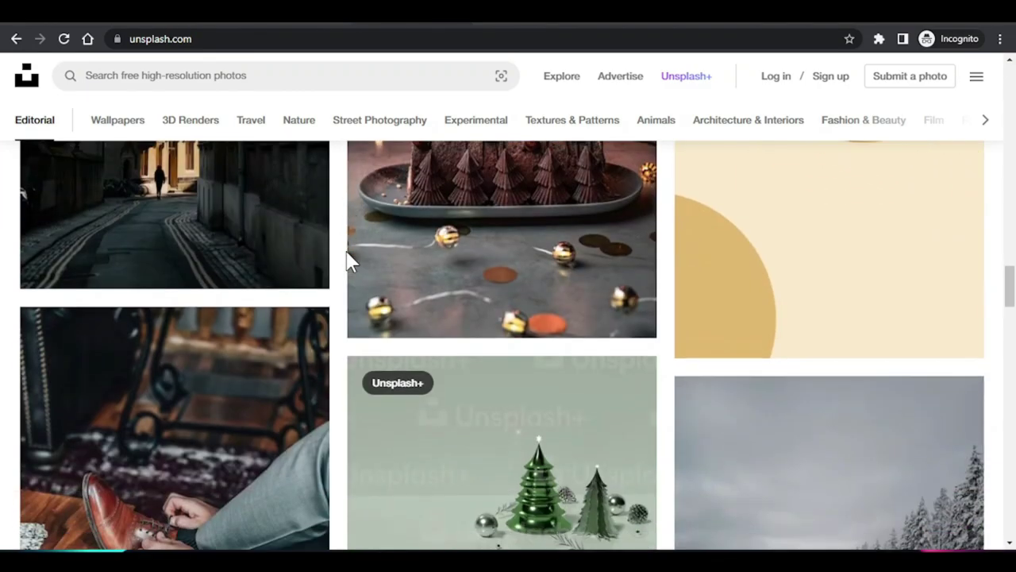
{"action": "scroll", "coordinate": [348, 260], "scroll_direction": "down", "scroll_amount": 2}
{"action": "scroll", "coordinate": [347, 246], "scroll_direction": "down", "scroll_amount": 10}
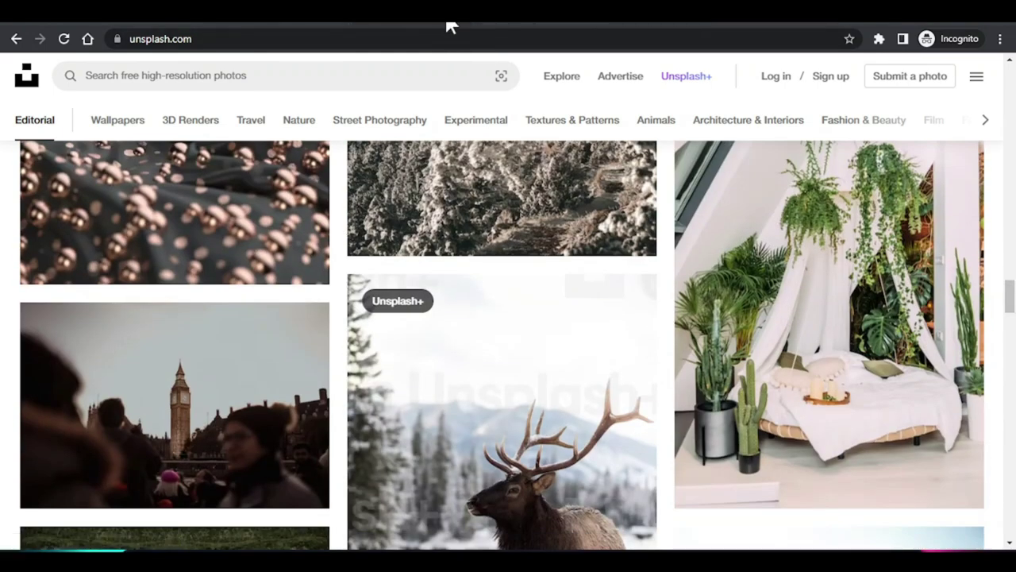
Switch to Pexels and scroll its free stock photo grid down to the Christmas photos
{"action": "left_click", "coordinate": [486, 24]}
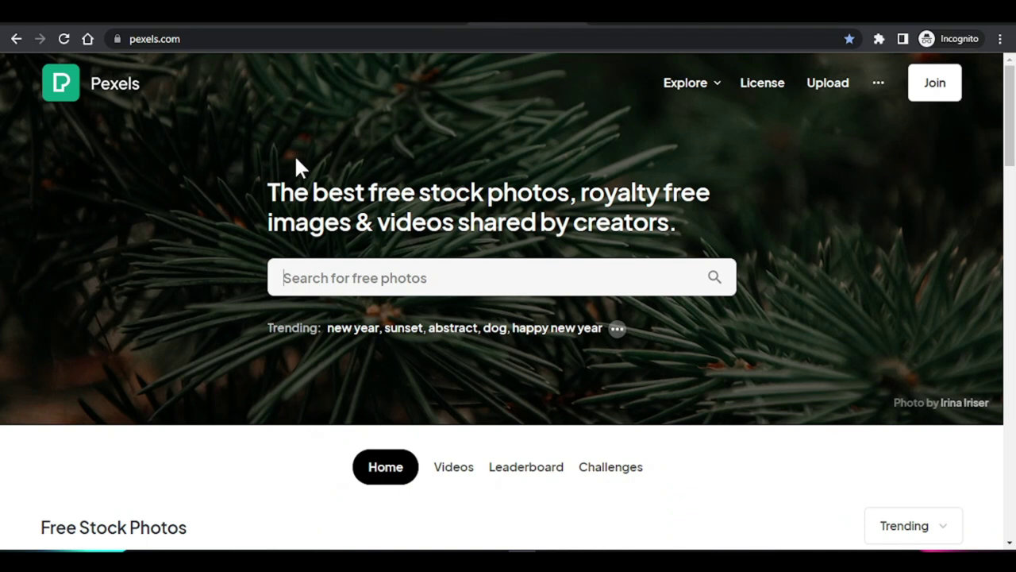
{"action": "scroll", "coordinate": [296, 159], "scroll_direction": "down", "scroll_amount": 2}
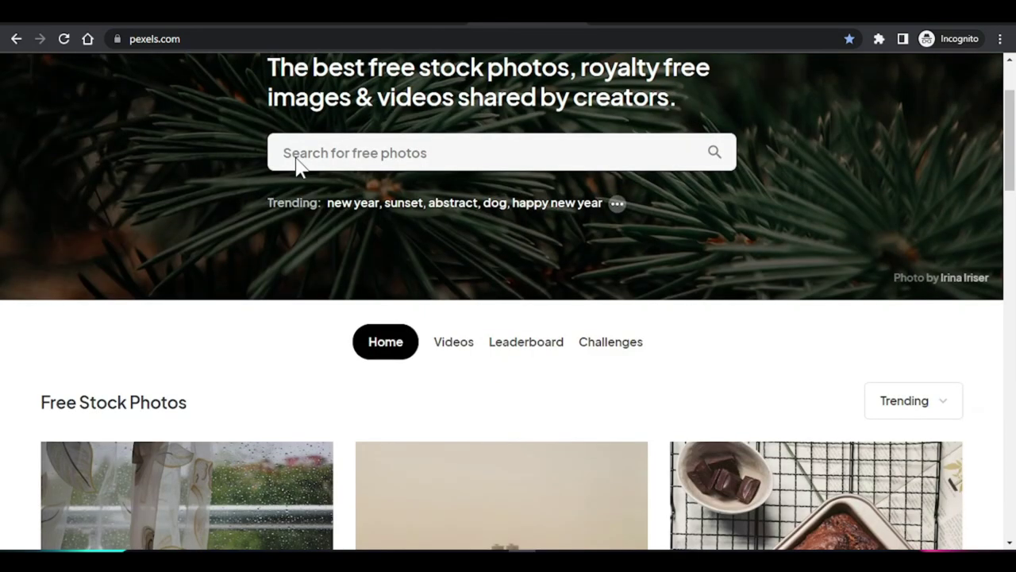
{"action": "scroll", "coordinate": [296, 163], "scroll_direction": "down", "scroll_amount": 2}
{"action": "scroll", "coordinate": [373, 264], "scroll_direction": "down", "scroll_amount": 3}
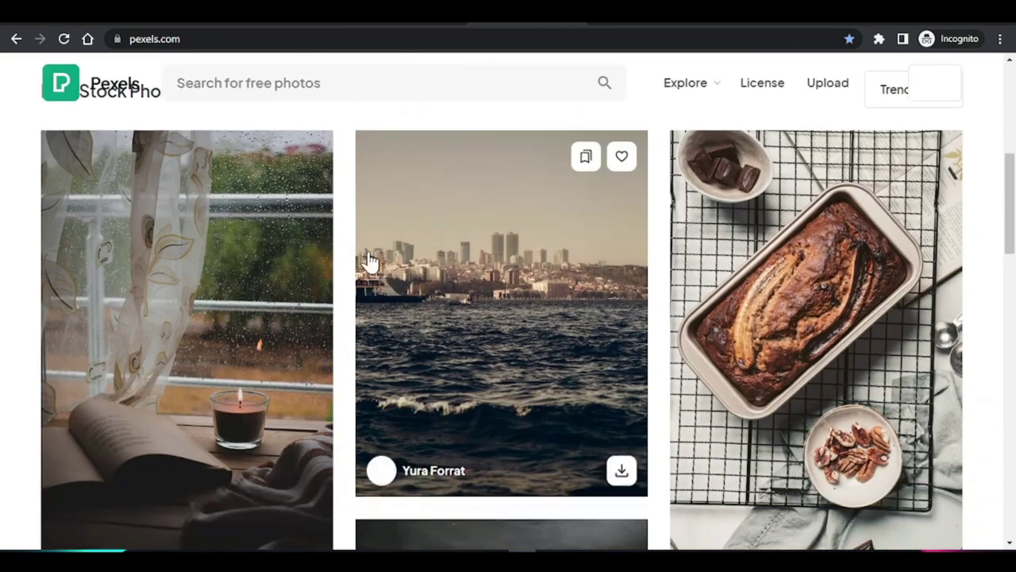
{"action": "scroll", "coordinate": [307, 212], "scroll_direction": "down", "scroll_amount": 5}
{"action": "scroll", "coordinate": [307, 211], "scroll_direction": "down", "scroll_amount": 7}
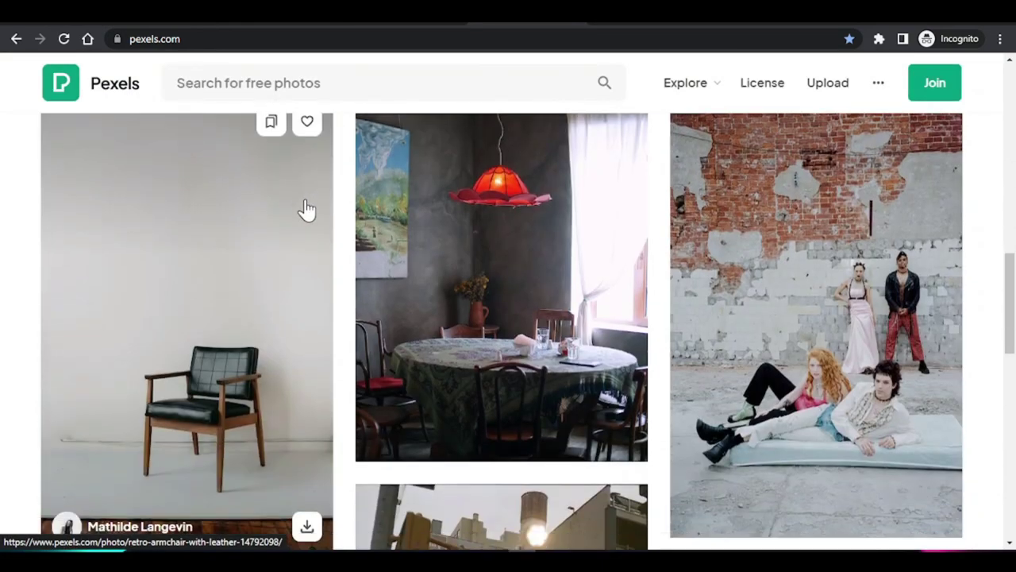
{"action": "scroll", "coordinate": [302, 215], "scroll_direction": "down", "scroll_amount": 10}
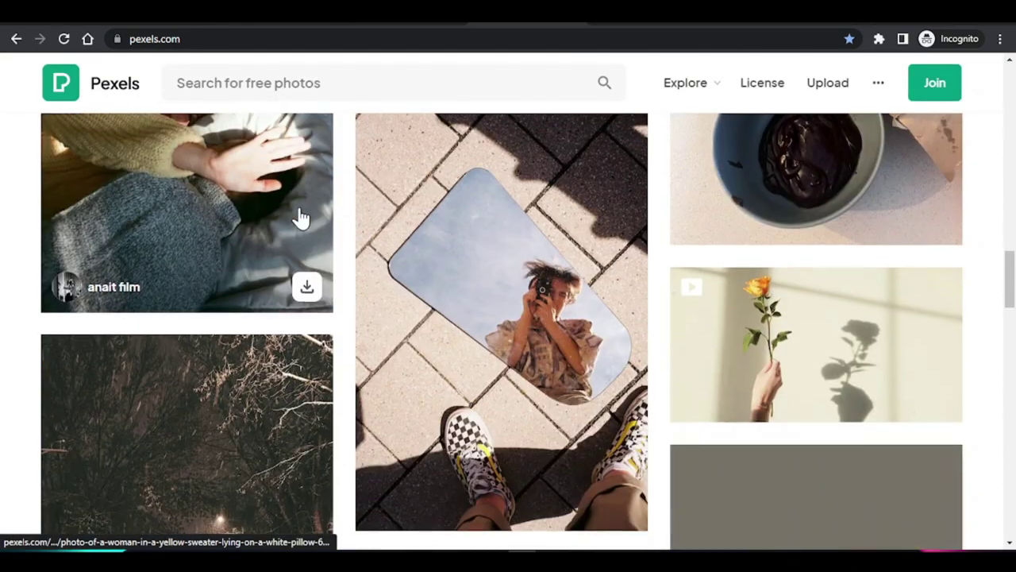
{"action": "scroll", "coordinate": [307, 208], "scroll_direction": "down", "scroll_amount": 10}
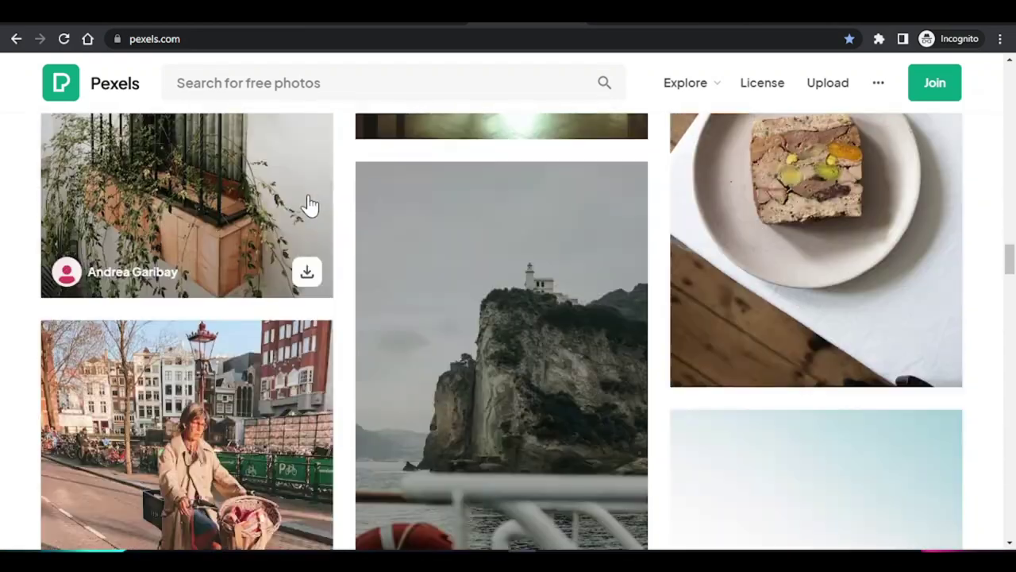
{"action": "scroll", "coordinate": [302, 228], "scroll_direction": "down", "scroll_amount": 4}
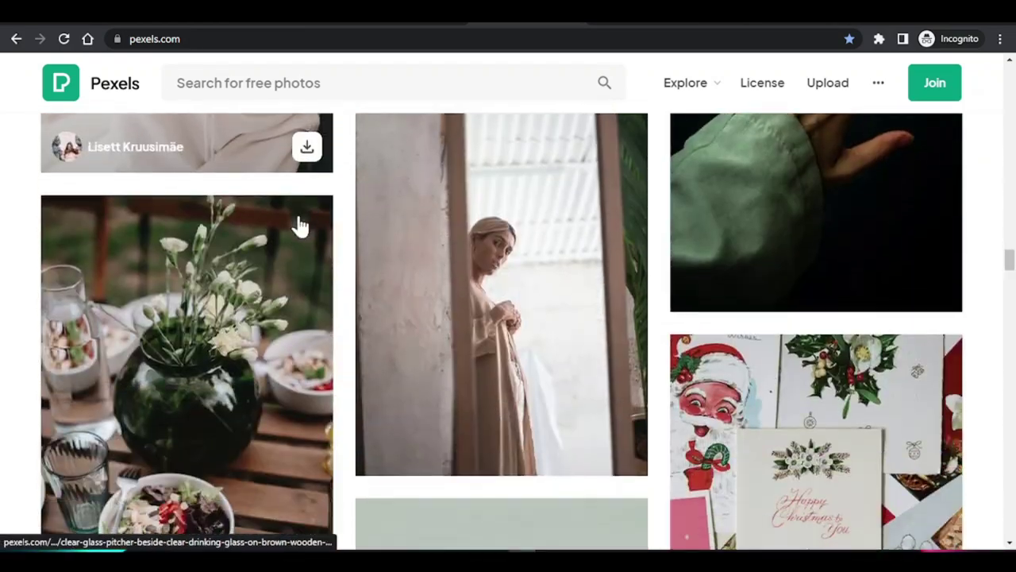
{"action": "scroll", "coordinate": [282, 248], "scroll_direction": "down", "scroll_amount": 12}
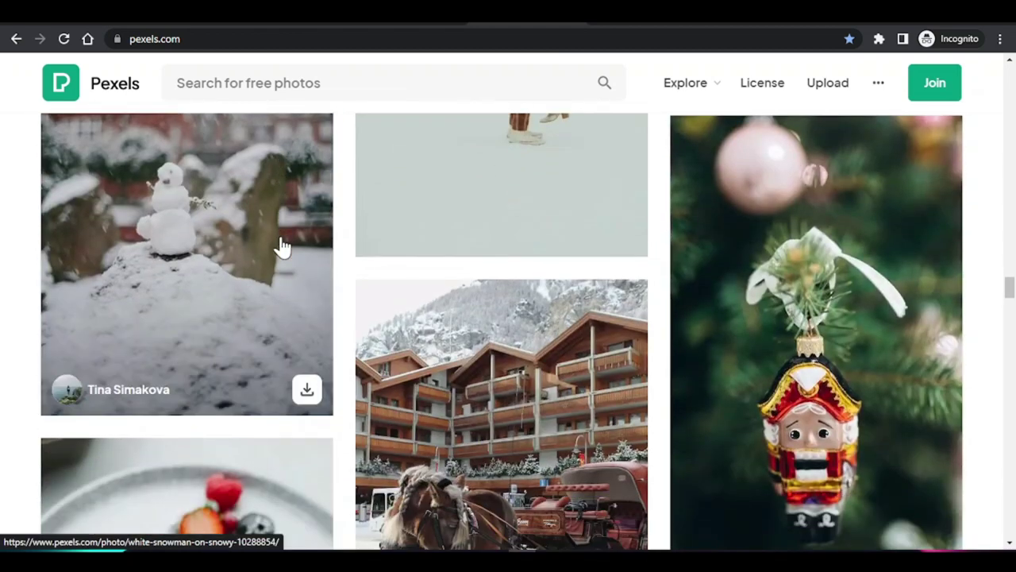
{"action": "scroll", "coordinate": [280, 244], "scroll_direction": "down", "scroll_amount": 3}
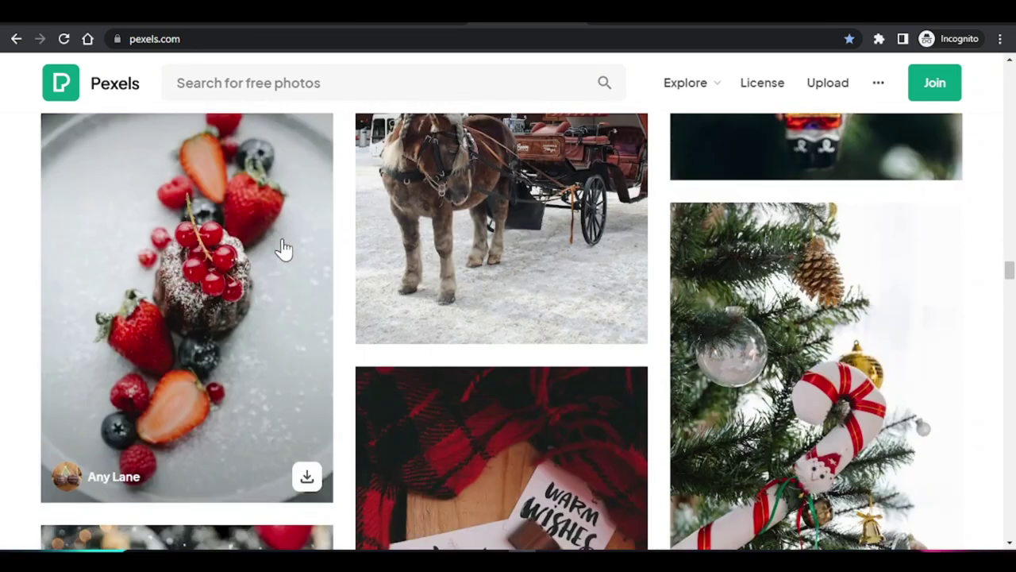
{"action": "scroll", "coordinate": [268, 238], "scroll_direction": "down", "scroll_amount": 15}
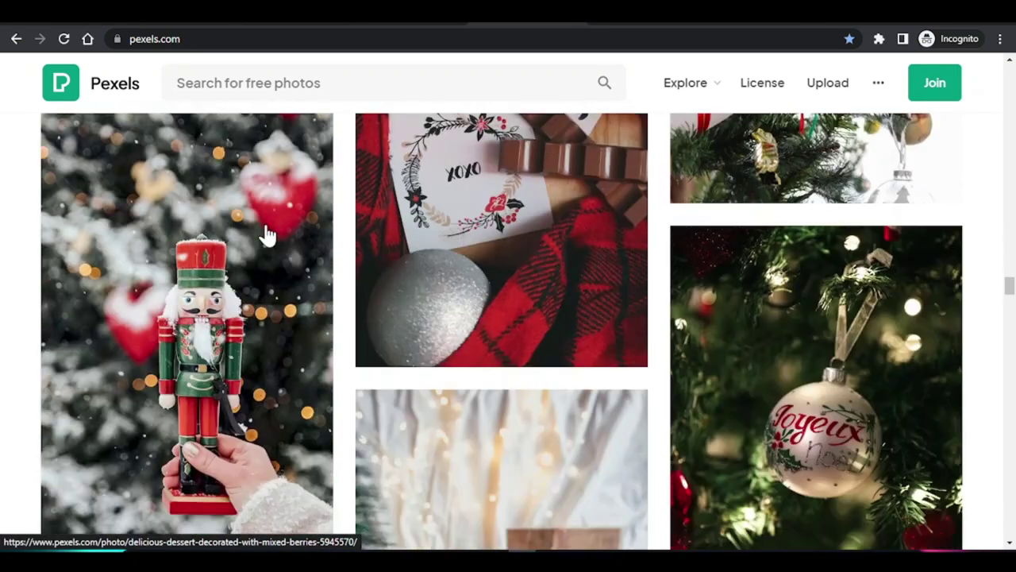
{"action": "scroll", "coordinate": [268, 232], "scroll_direction": "down", "scroll_amount": 8}
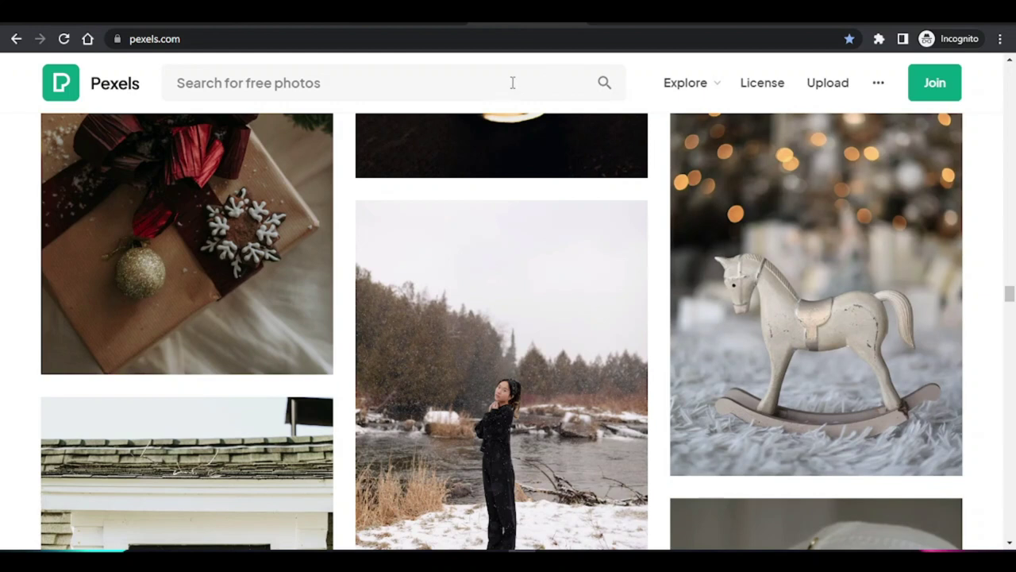
Switch to the Pixabay tab and scroll up and down through its page
{"action": "left_click", "coordinate": [737, 25]}
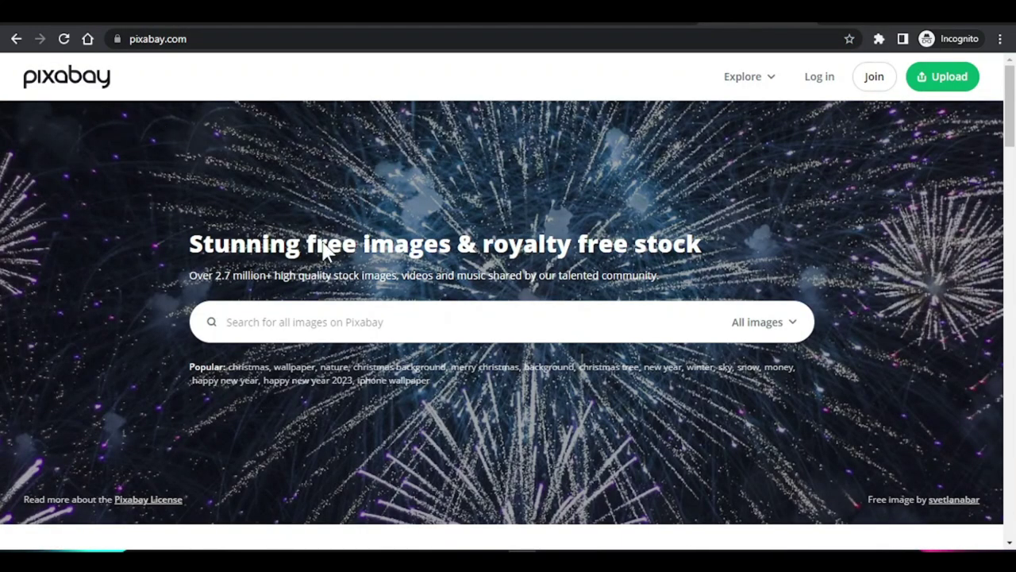
{"action": "scroll", "coordinate": [321, 241], "scroll_direction": "down", "scroll_amount": 7}
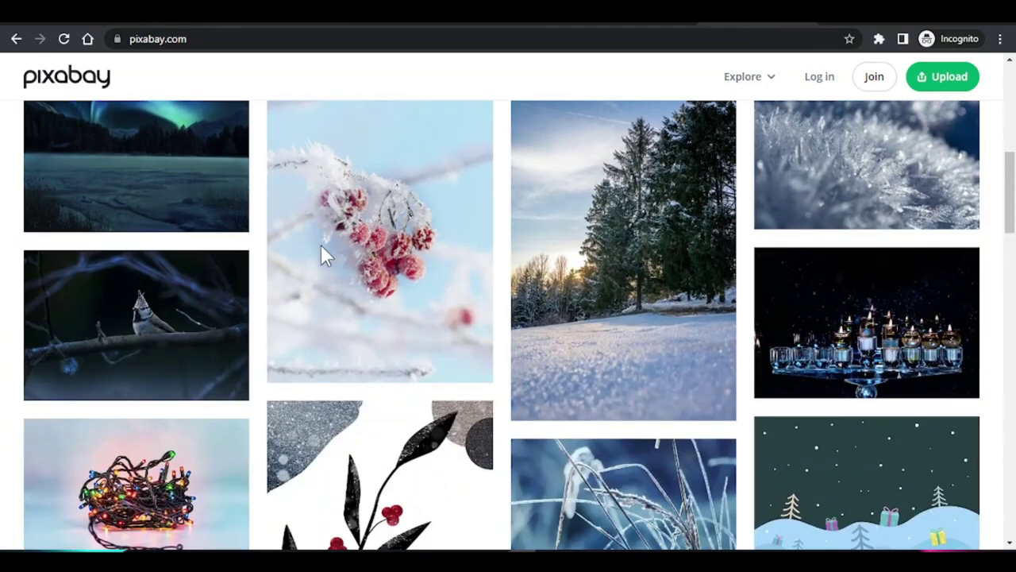
{"action": "scroll", "coordinate": [321, 253], "scroll_direction": "down", "scroll_amount": 2}
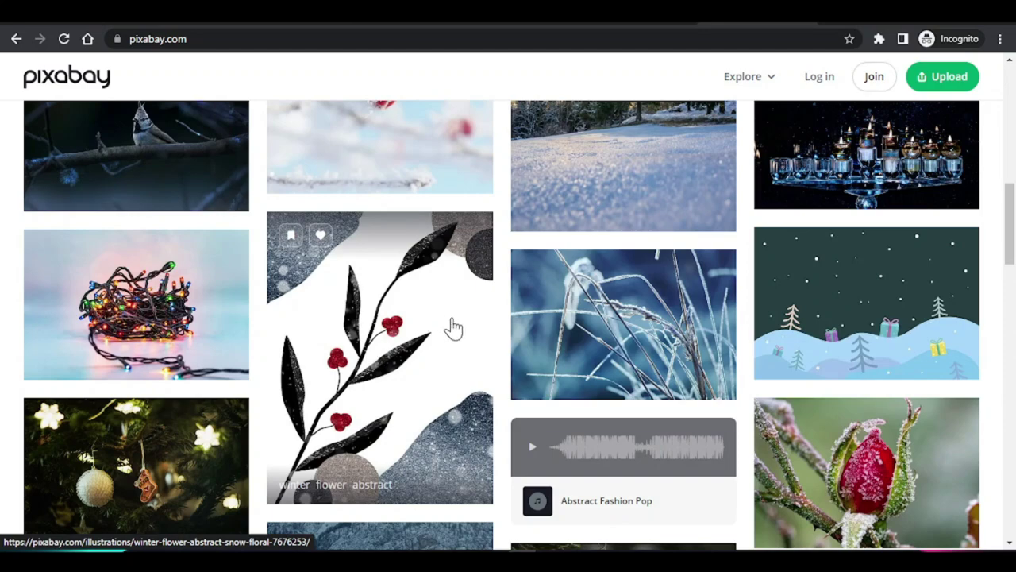
{"action": "scroll", "coordinate": [448, 333], "scroll_direction": "down", "scroll_amount": 1}
{"action": "scroll", "coordinate": [444, 343], "scroll_direction": "down", "scroll_amount": 2}
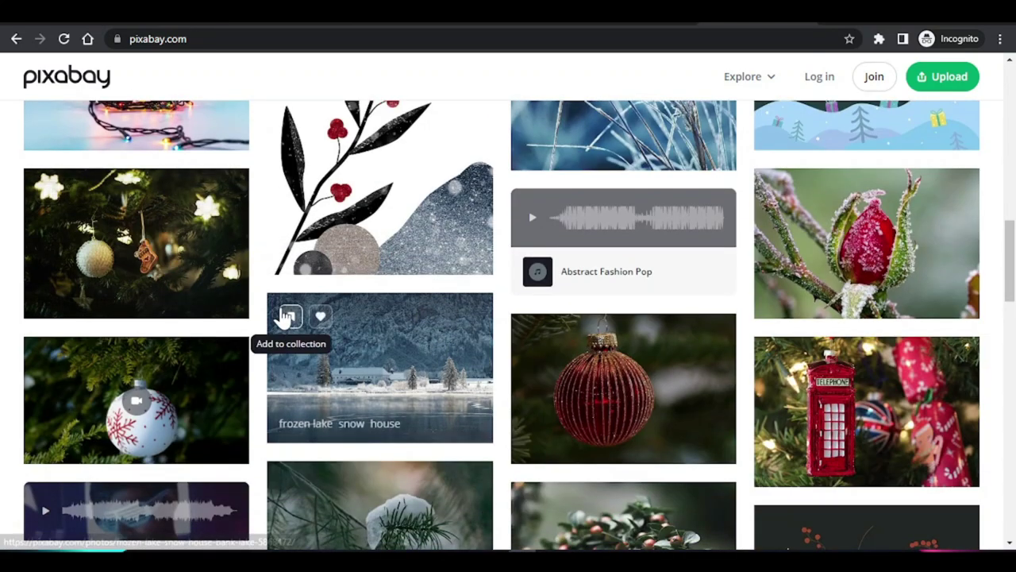
{"action": "scroll", "coordinate": [176, 253], "scroll_direction": "down", "scroll_amount": 2}
{"action": "scroll", "coordinate": [256, 371], "scroll_direction": "up", "scroll_amount": 3}
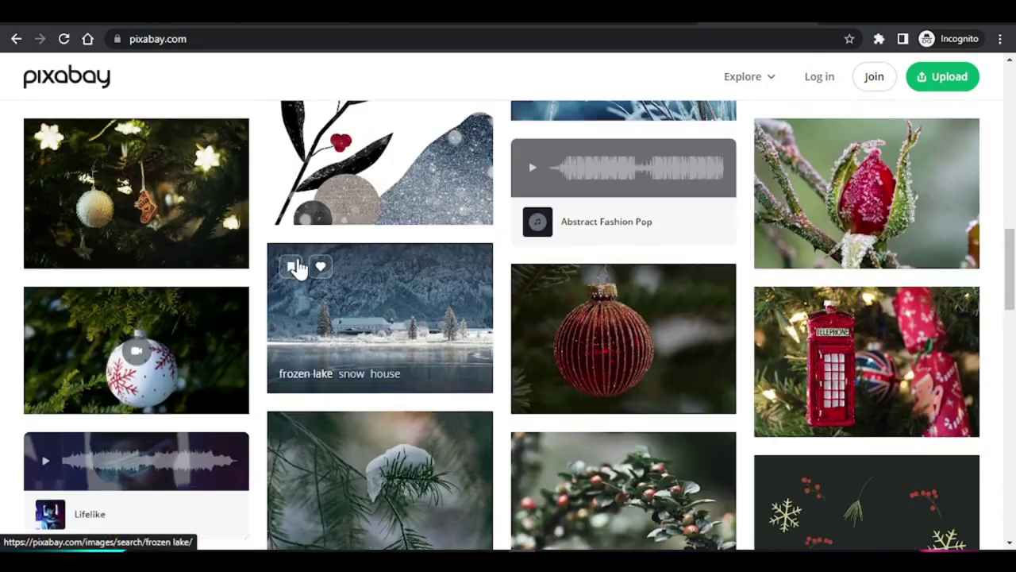
{"action": "scroll", "coordinate": [556, 119], "scroll_direction": "up", "scroll_amount": 7}
{"action": "scroll", "coordinate": [432, 210], "scroll_direction": "down", "scroll_amount": 8}
{"action": "scroll", "coordinate": [417, 219], "scroll_direction": "up", "scroll_amount": 10}
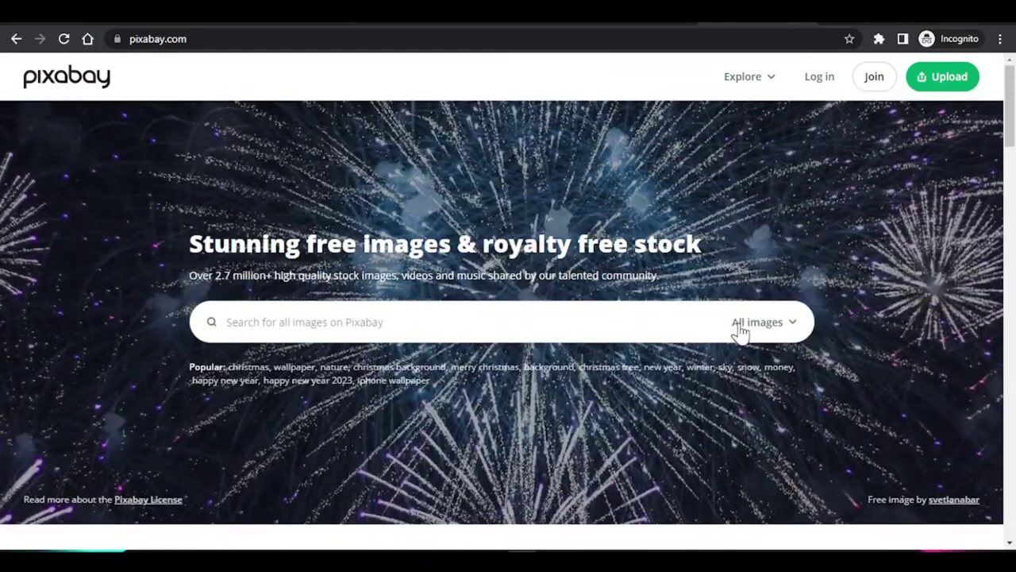
Open the Pexels free stock videos page and browse the trending videos
{"action": "left_click", "coordinate": [794, 321]}
{"action": "scroll", "coordinate": [697, 405], "scroll_direction": "down", "scroll_amount": 3}
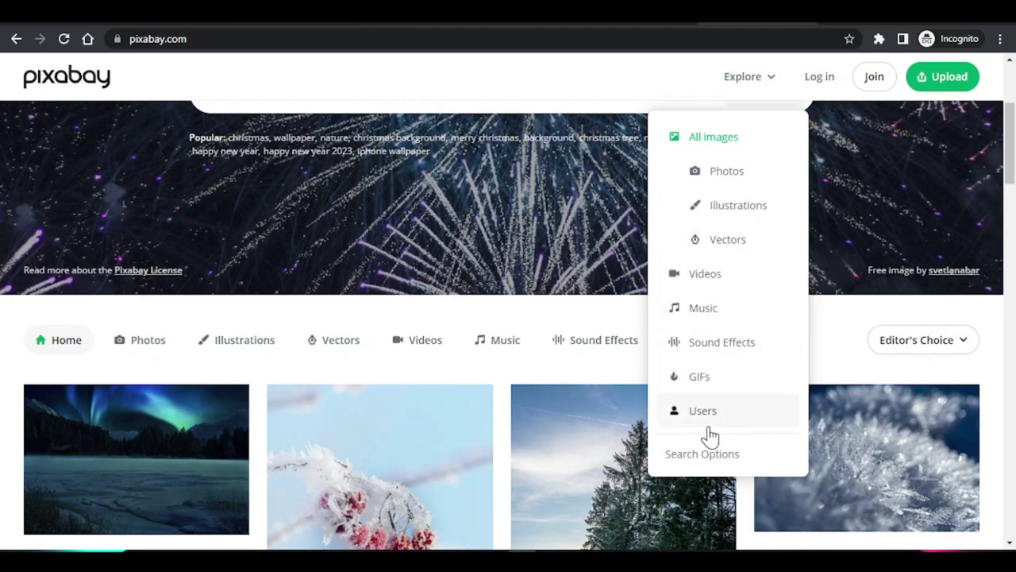
{"action": "scroll", "coordinate": [583, 218], "scroll_direction": "up", "scroll_amount": 3}
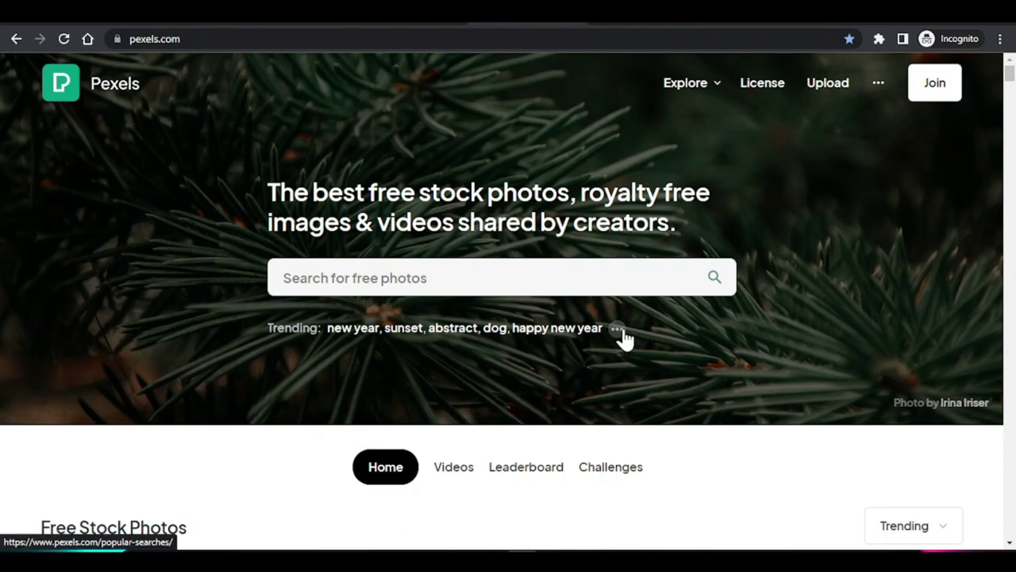
{"action": "left_click", "coordinate": [618, 329]}
{"action": "left_click", "coordinate": [486, 138]}
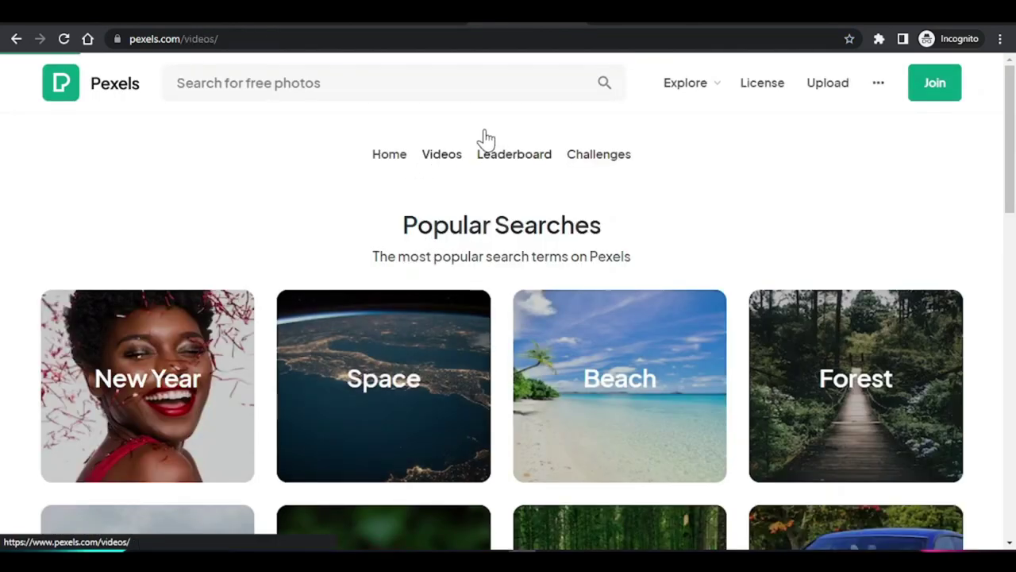
{"action": "left_click", "coordinate": [467, 153]}
{"action": "scroll", "coordinate": [429, 329], "scroll_direction": "down", "scroll_amount": 4}
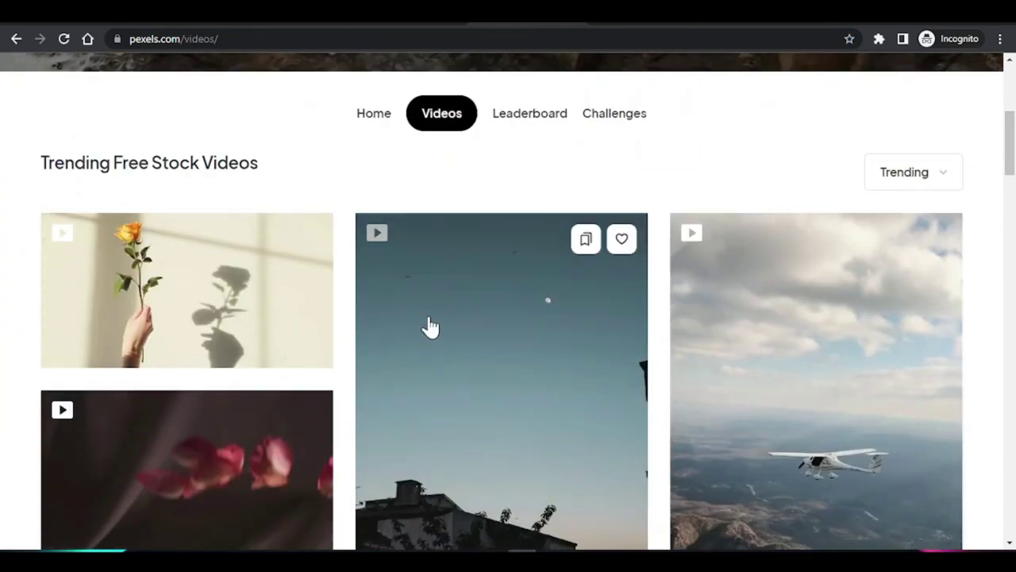
{"action": "scroll", "coordinate": [421, 306], "scroll_direction": "up", "scroll_amount": 2}
{"action": "scroll", "coordinate": [421, 306], "scroll_direction": "up", "scroll_amount": 1}
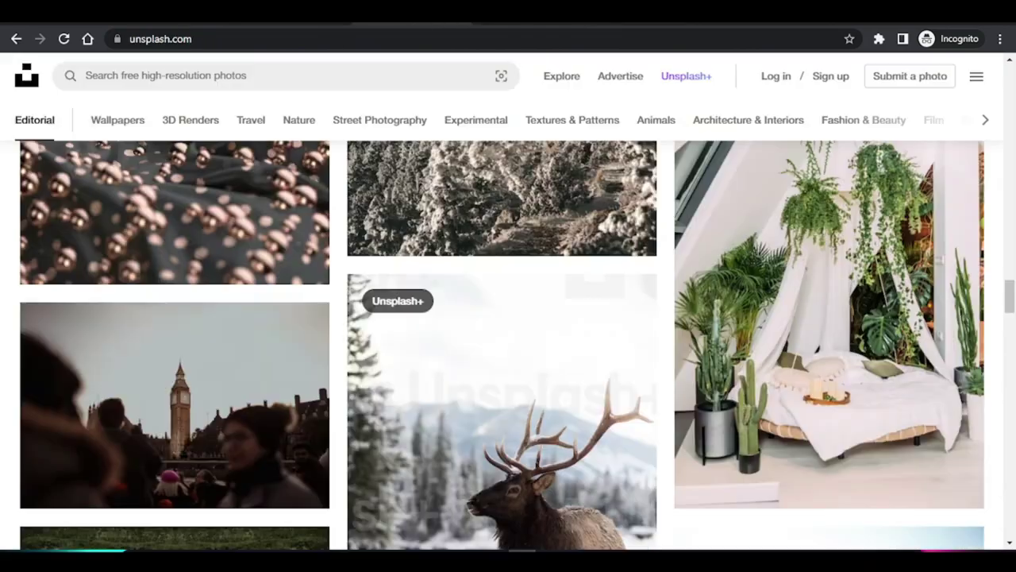
Open Unsplash's 3D Renders category and scroll through its grid of rendered images
{"action": "scroll", "coordinate": [387, 94], "scroll_direction": "up", "scroll_amount": 20}
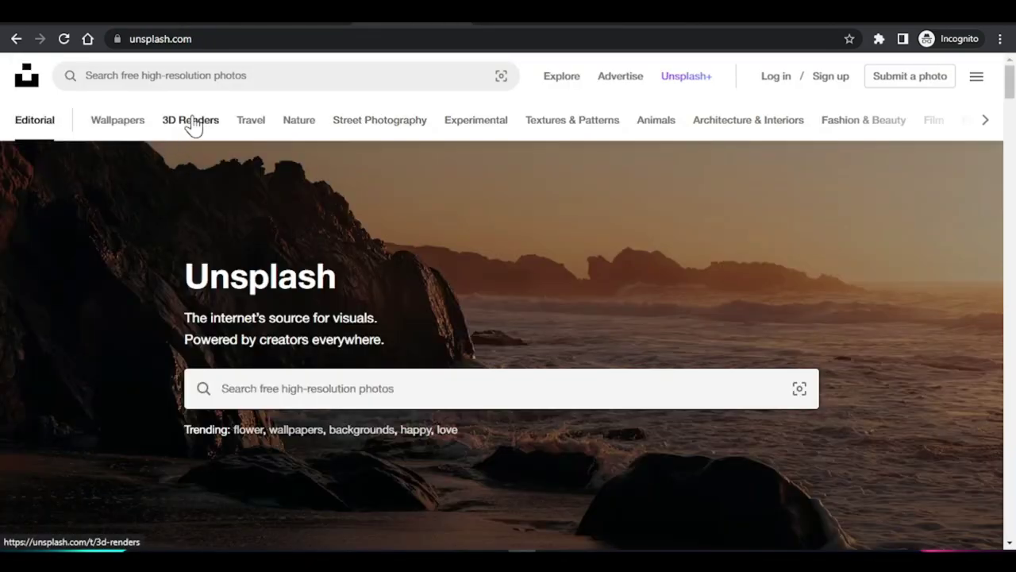
{"action": "left_click", "coordinate": [191, 123]}
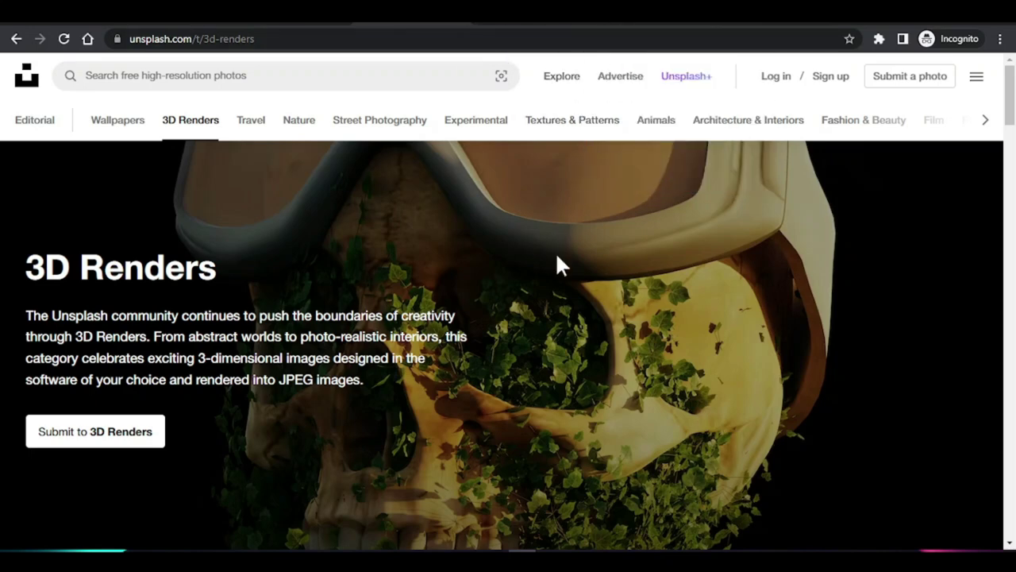
{"action": "scroll", "coordinate": [548, 270], "scroll_direction": "down", "scroll_amount": 10}
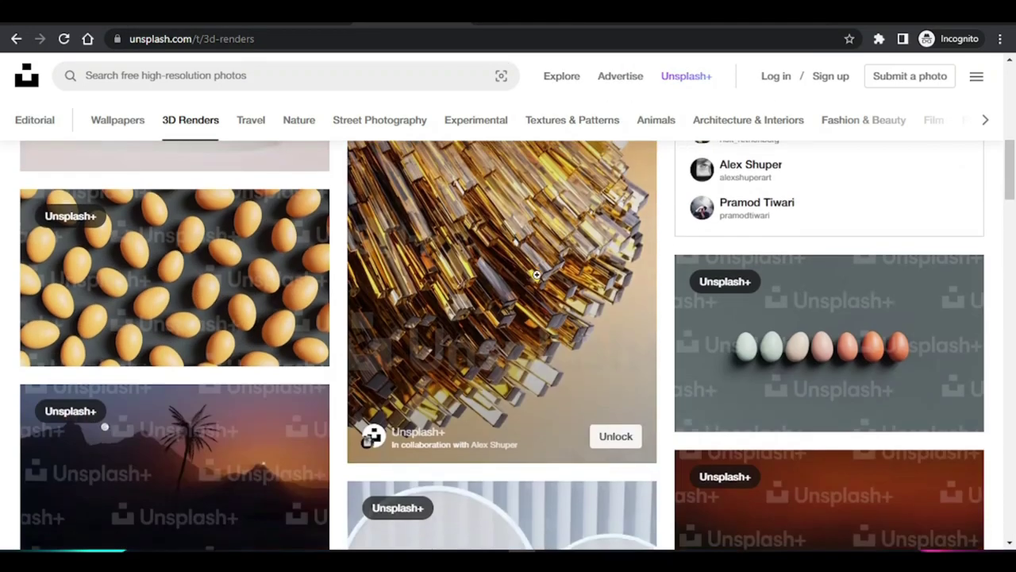
{"action": "scroll", "coordinate": [538, 275], "scroll_direction": "down", "scroll_amount": 5}
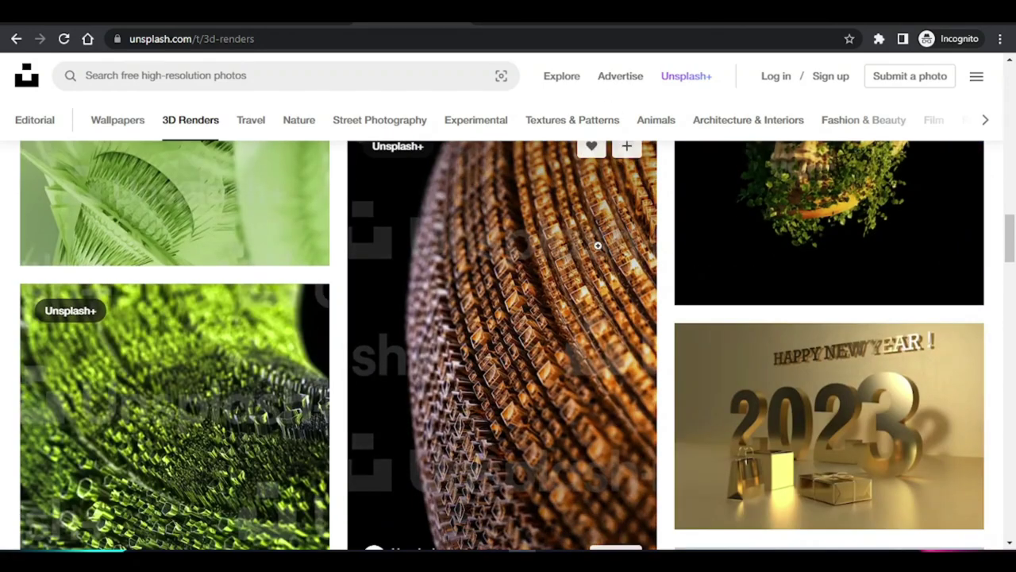
{"action": "scroll", "coordinate": [592, 242], "scroll_direction": "down", "scroll_amount": 1}
{"action": "scroll", "coordinate": [591, 243], "scroll_direction": "down", "scroll_amount": 5}
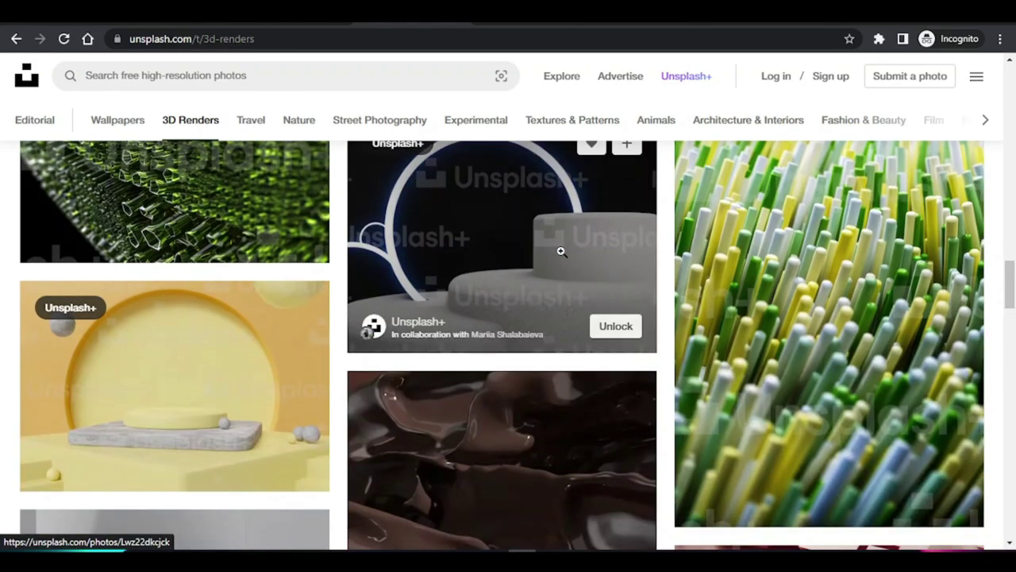
{"action": "scroll", "coordinate": [561, 251], "scroll_direction": "down", "scroll_amount": 2}
{"action": "scroll", "coordinate": [556, 253], "scroll_direction": "down", "scroll_amount": 2}
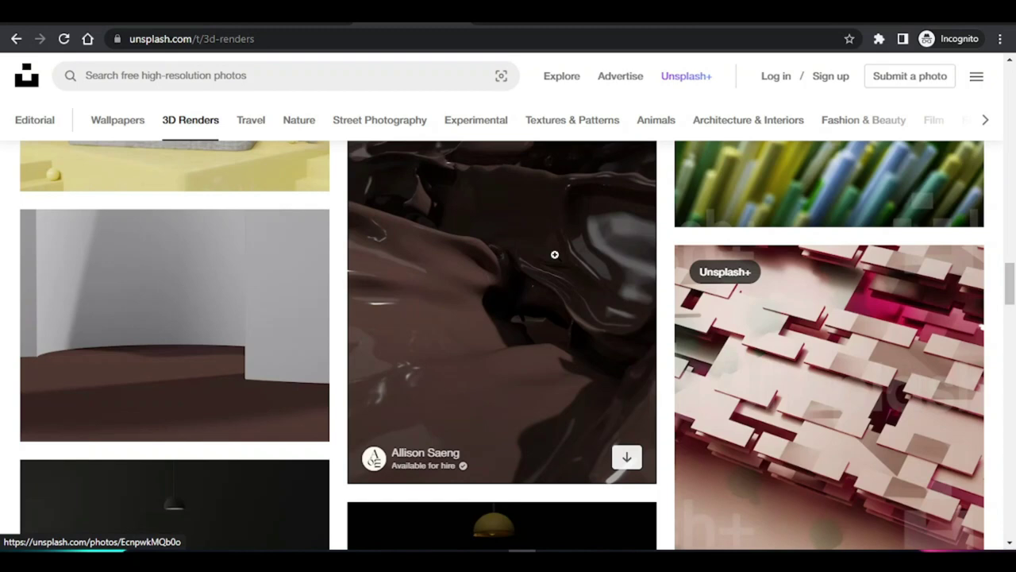
{"action": "scroll", "coordinate": [554, 254], "scroll_direction": "down", "scroll_amount": 3}
{"action": "scroll", "coordinate": [556, 262], "scroll_direction": "down", "scroll_amount": 2}
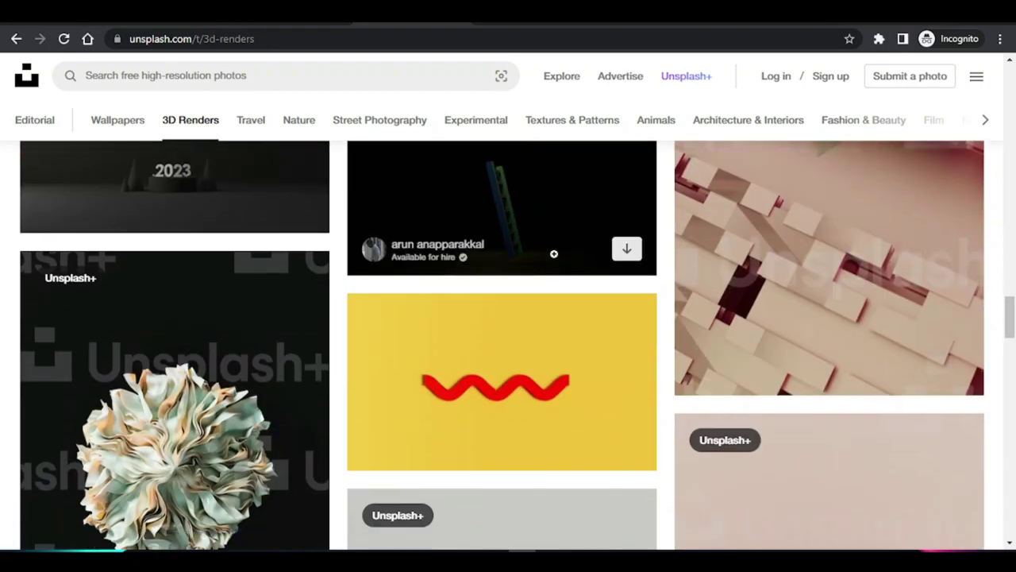
{"action": "scroll", "coordinate": [532, 227], "scroll_direction": "up", "scroll_amount": 2}
{"action": "scroll", "coordinate": [520, 312], "scroll_direction": "down", "scroll_amount": 4}
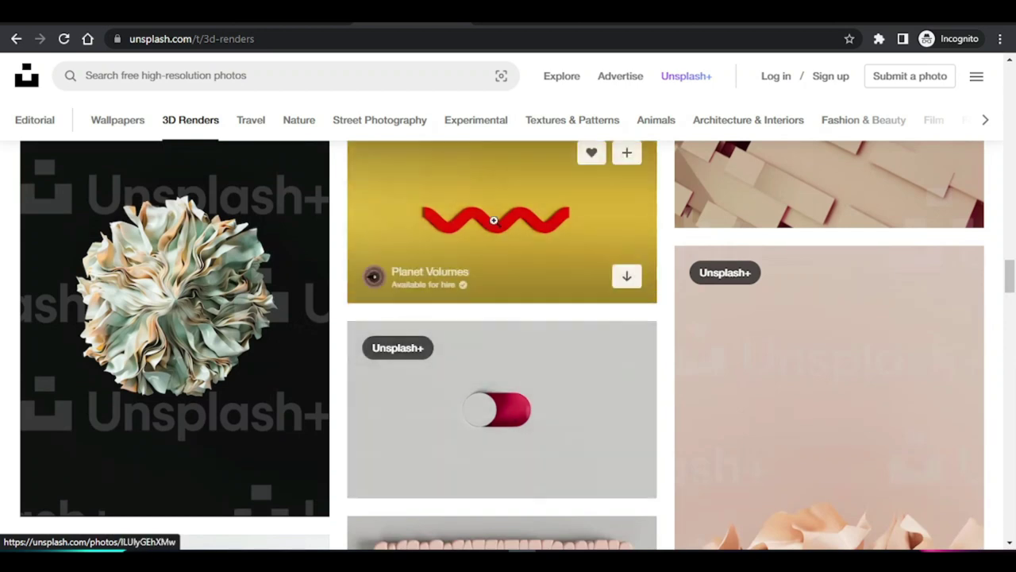
Open the yellow photo with the red wavy line and enlarge it to full size
{"action": "left_click", "coordinate": [494, 215]}
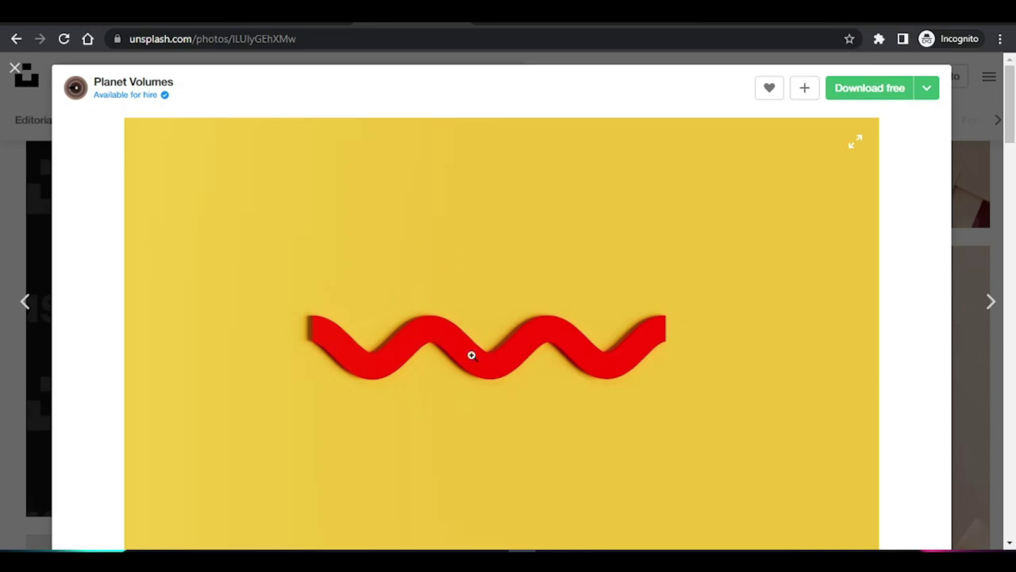
{"action": "left_click", "coordinate": [696, 211]}
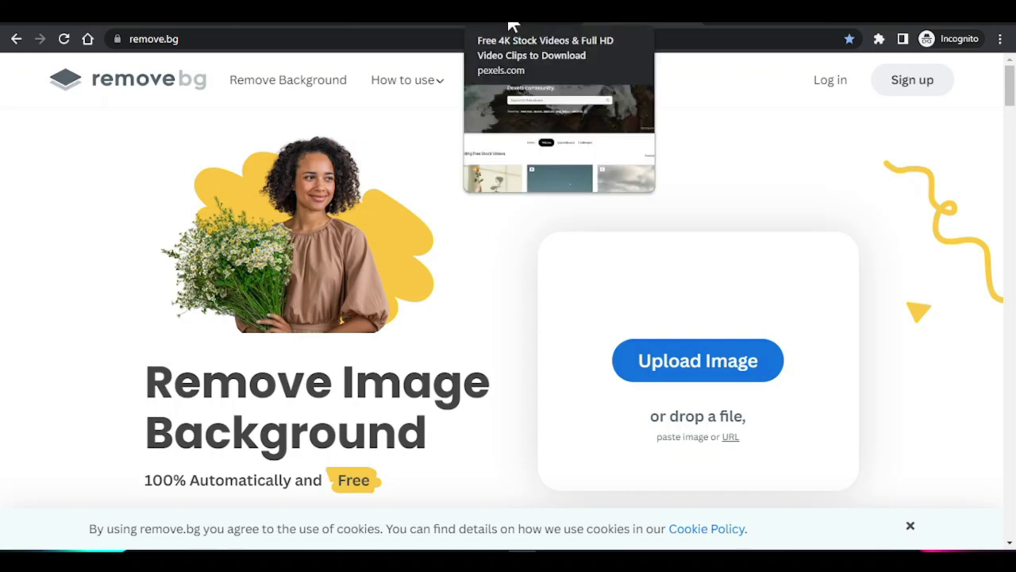
{"action": "left_click", "coordinate": [420, 27]}
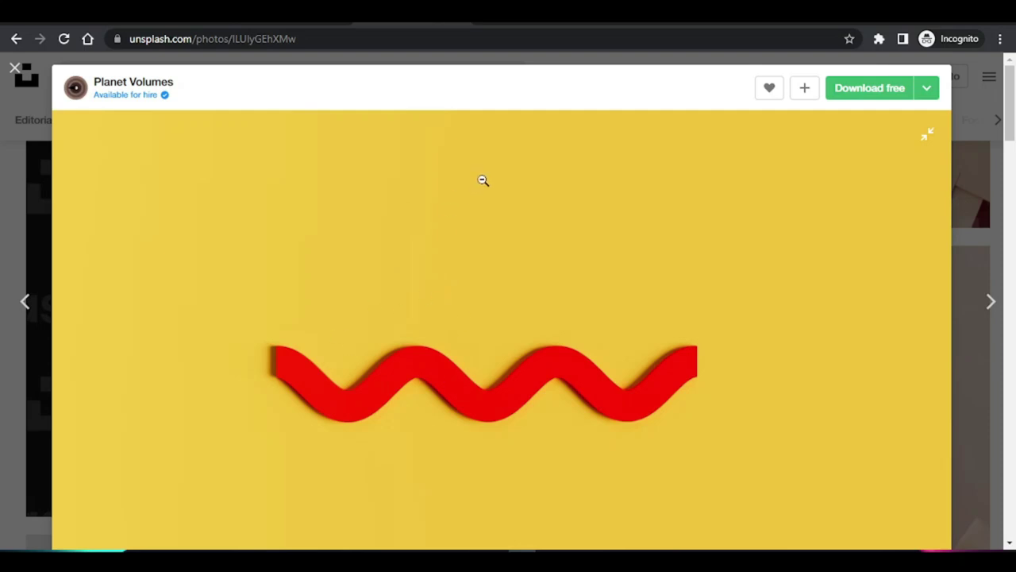
Open the image file in a new tab and select its web address
{"action": "left_click", "coordinate": [931, 94]}
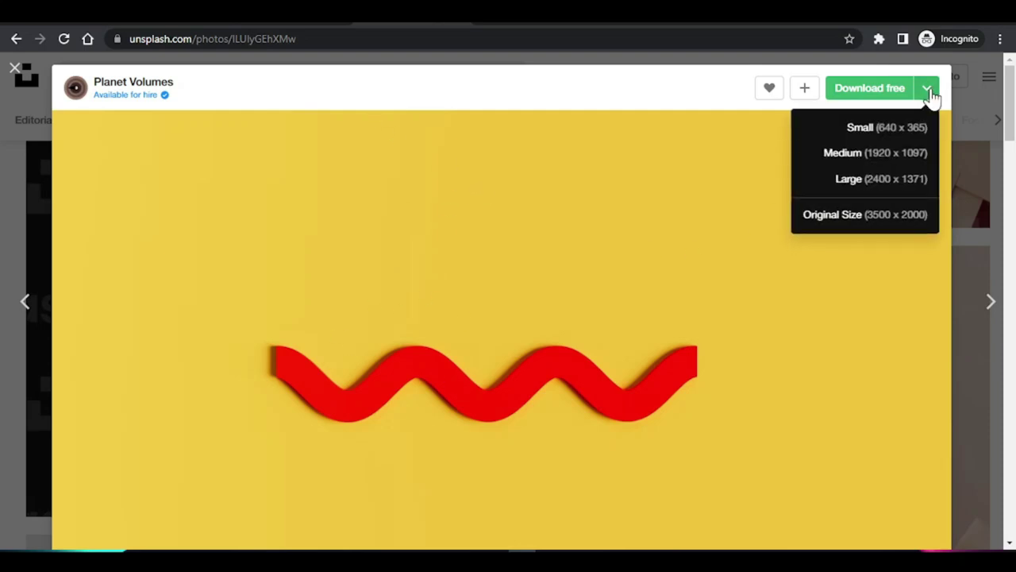
{"action": "right_click", "coordinate": [475, 268]}
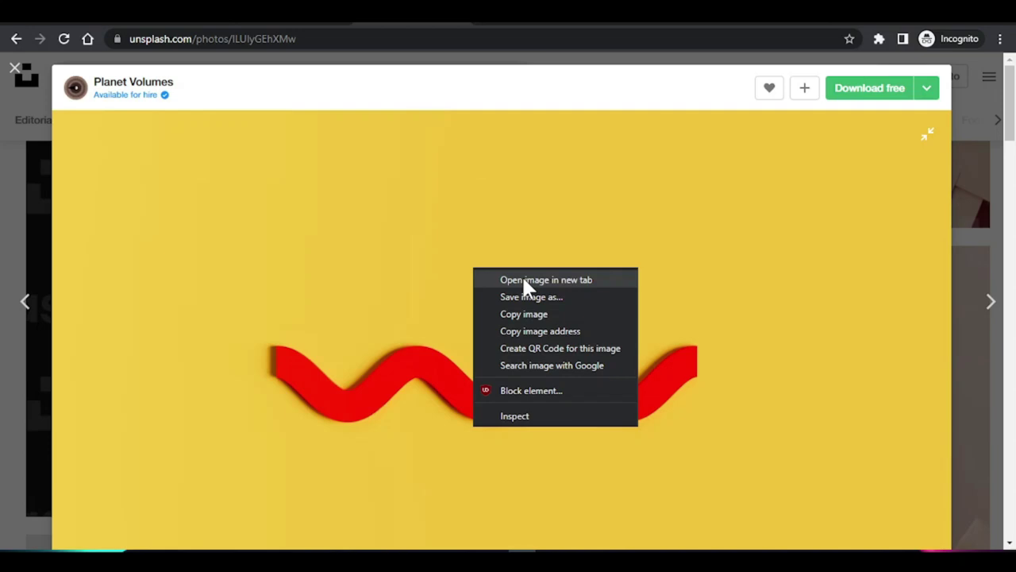
{"action": "left_click", "coordinate": [521, 278]}
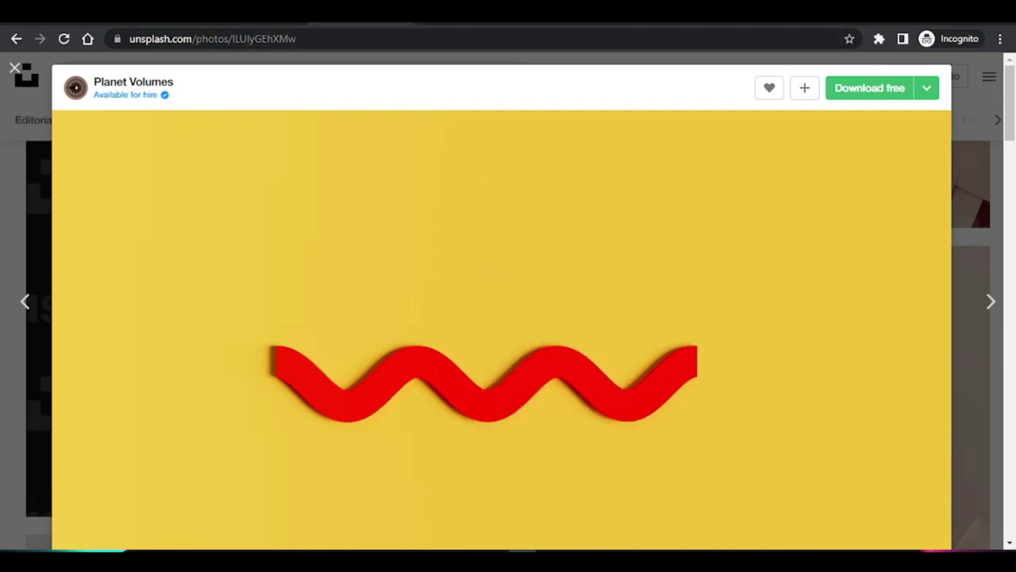
{"action": "key", "text": "ctrl+Tab"}
{"action": "left_click", "coordinate": [472, 34]}
Paste the copied red wave image URL into remove.bg to strip its background
{"action": "left_click", "coordinate": [671, 22]}
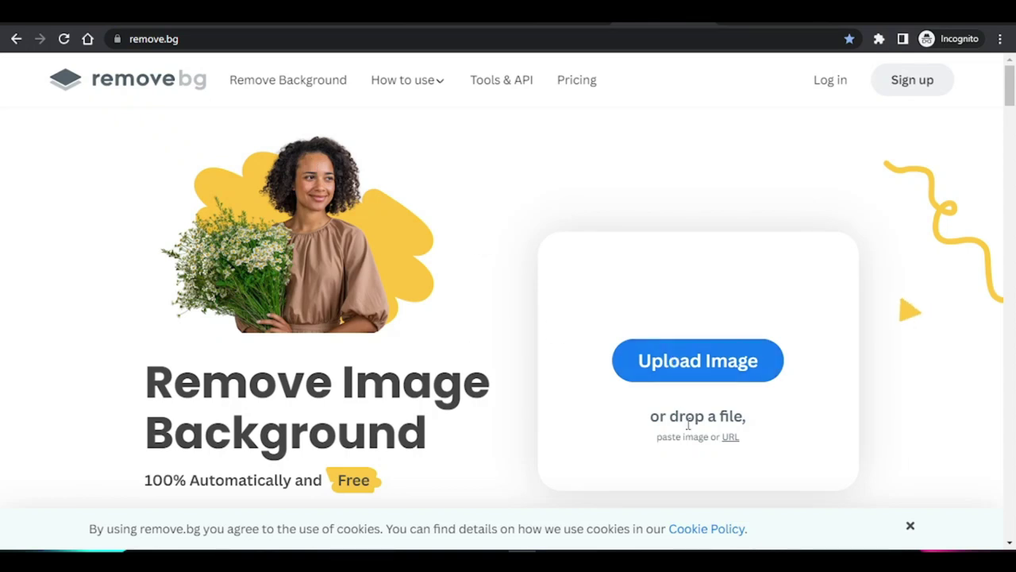
{"action": "key", "text": "ctrl+v"}
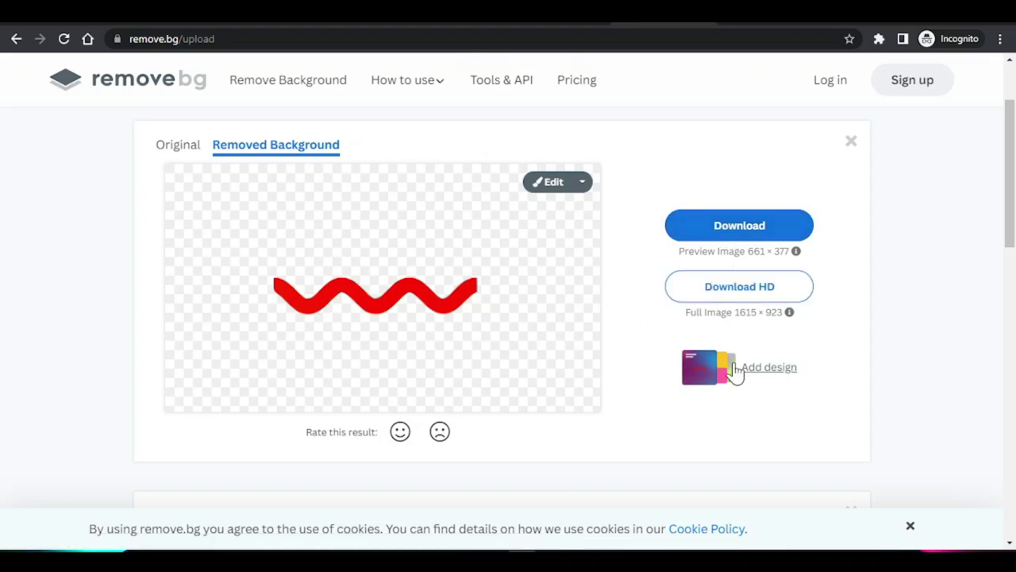
Dismiss the design offer and set the purple-to-orange sunset photo as the cut-out's background
{"action": "left_click", "coordinate": [763, 367]}
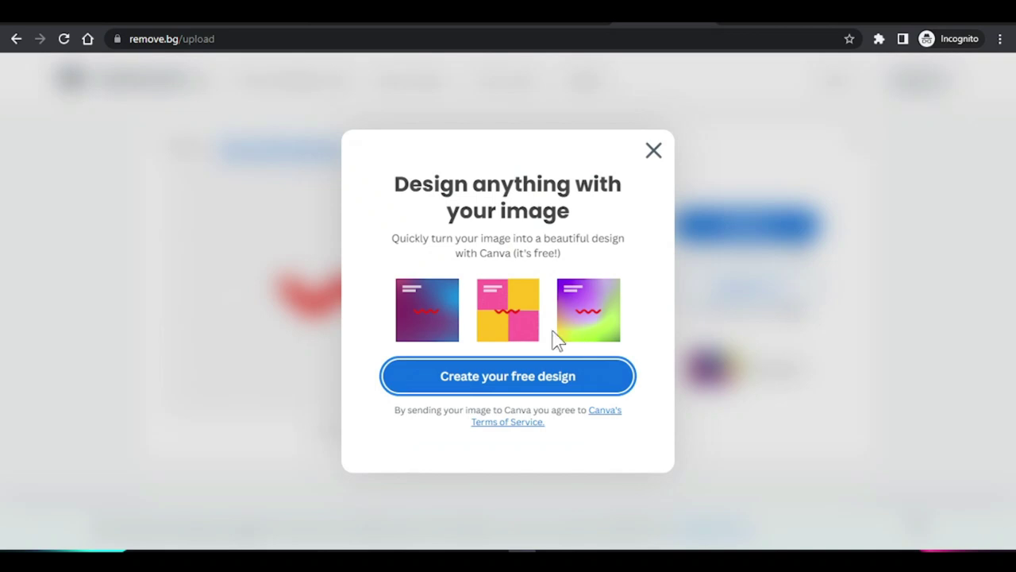
{"action": "left_click", "coordinate": [648, 155]}
{"action": "left_click", "coordinate": [551, 185]}
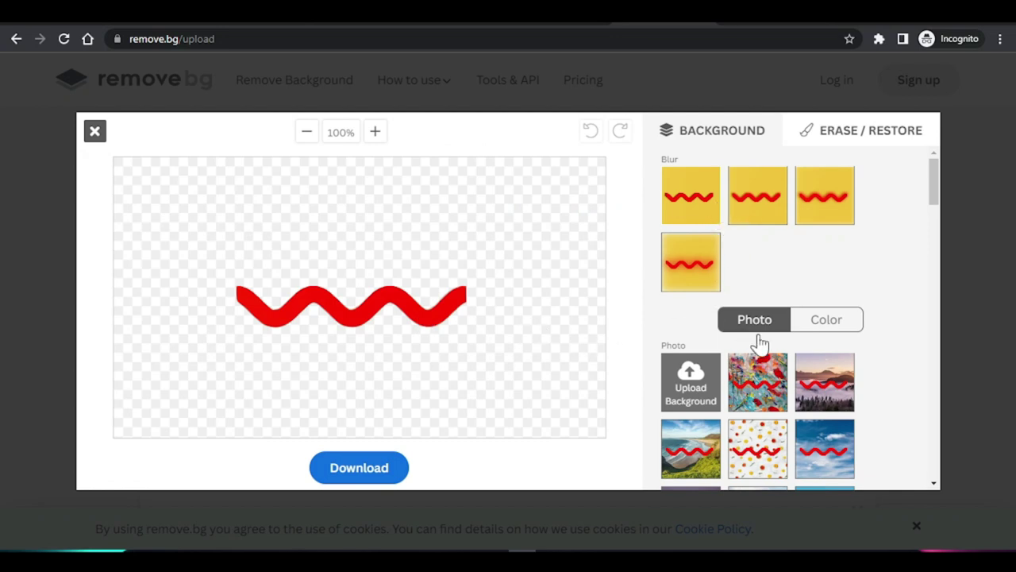
{"action": "scroll", "coordinate": [755, 333], "scroll_direction": "down", "scroll_amount": 3}
{"action": "scroll", "coordinate": [706, 313], "scroll_direction": "down", "scroll_amount": 1}
{"action": "left_click", "coordinate": [697, 273]}
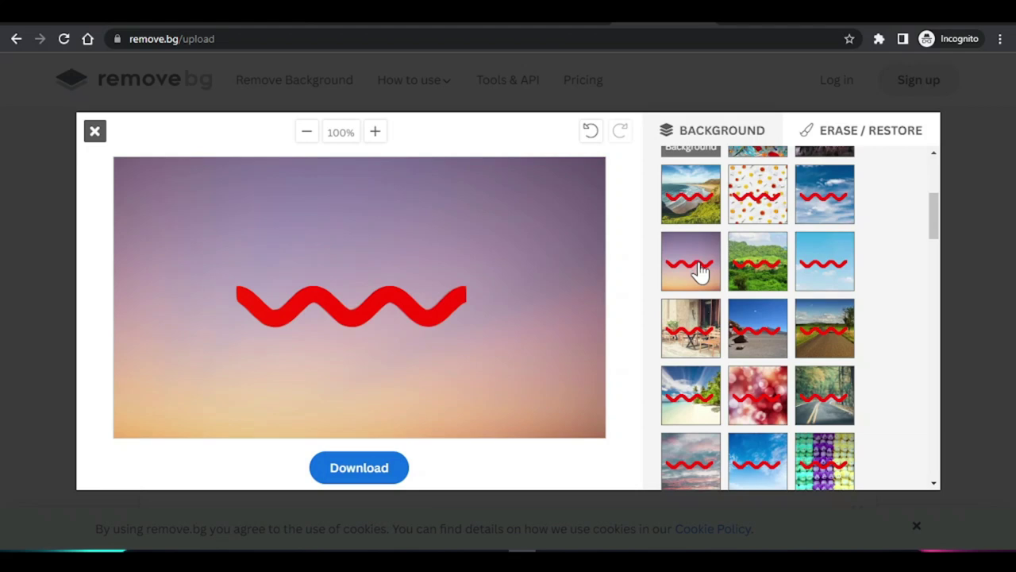
{"action": "scroll", "coordinate": [673, 338], "scroll_direction": "down", "scroll_amount": 3}
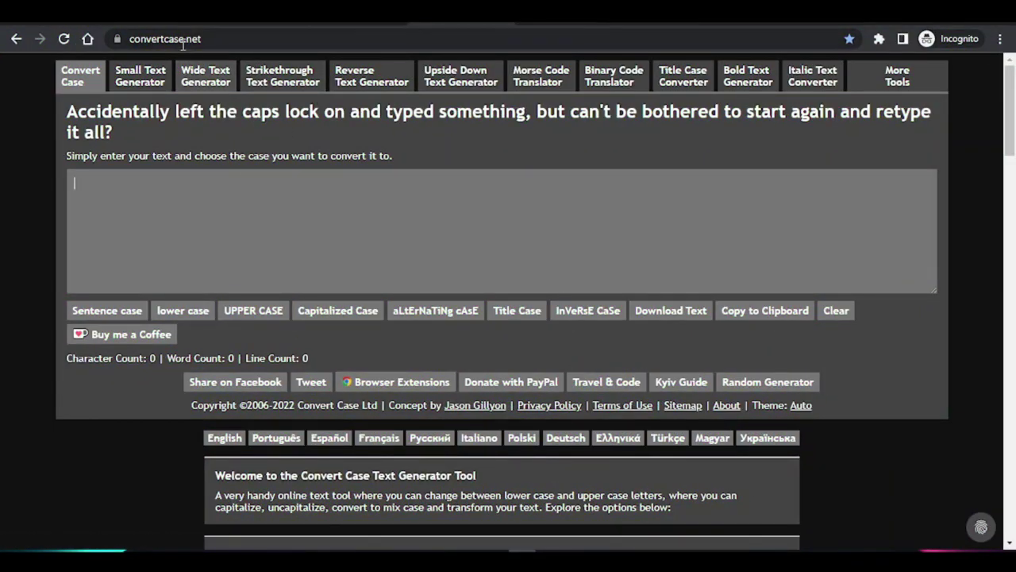
Enter 'Hello How aRe you' into the Convert Case text box
{"action": "left_click", "coordinate": [143, 39]}
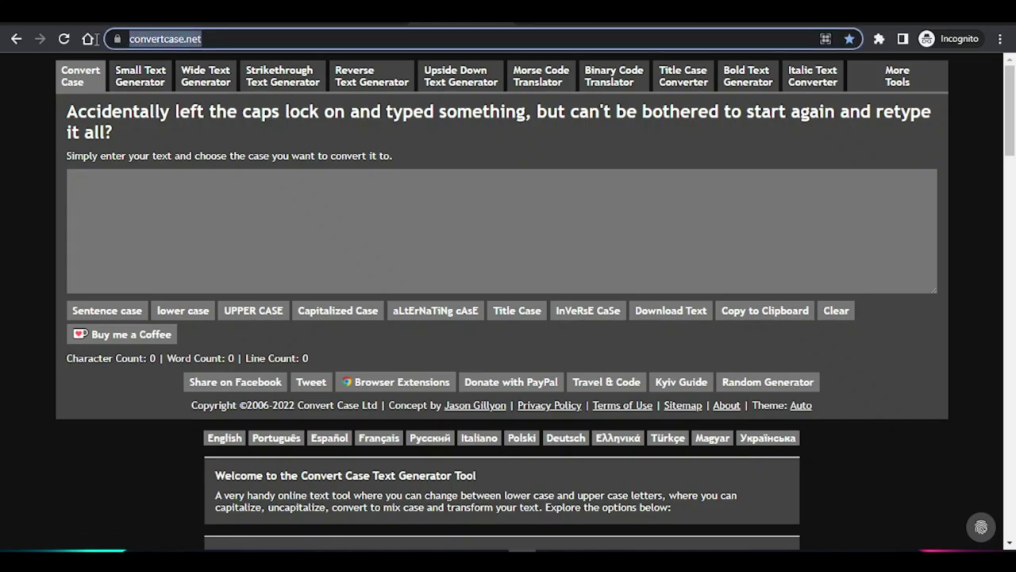
{"action": "left_click", "coordinate": [161, 198]}
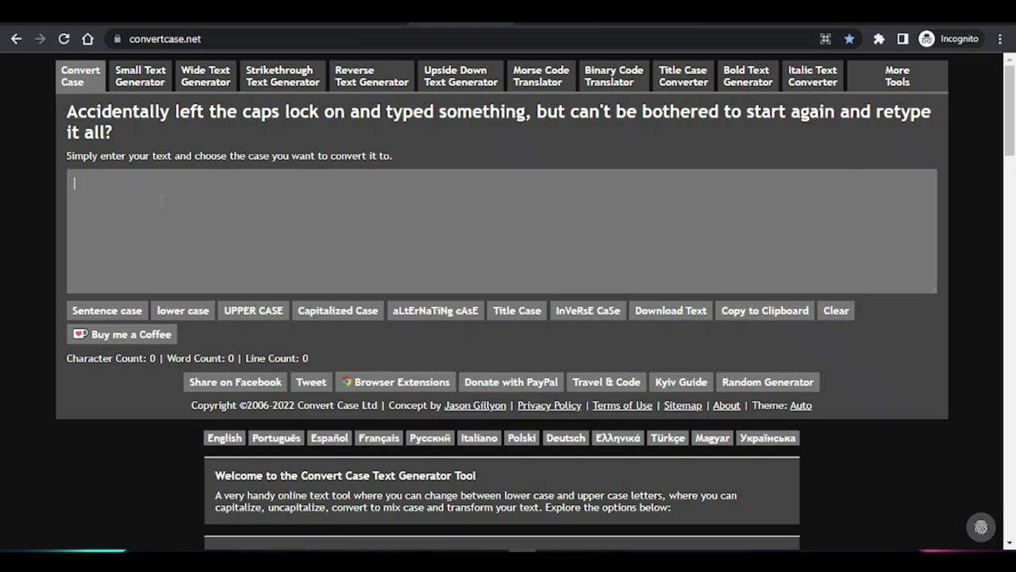
{"action": "type", "text": "Hello How aRe you"}
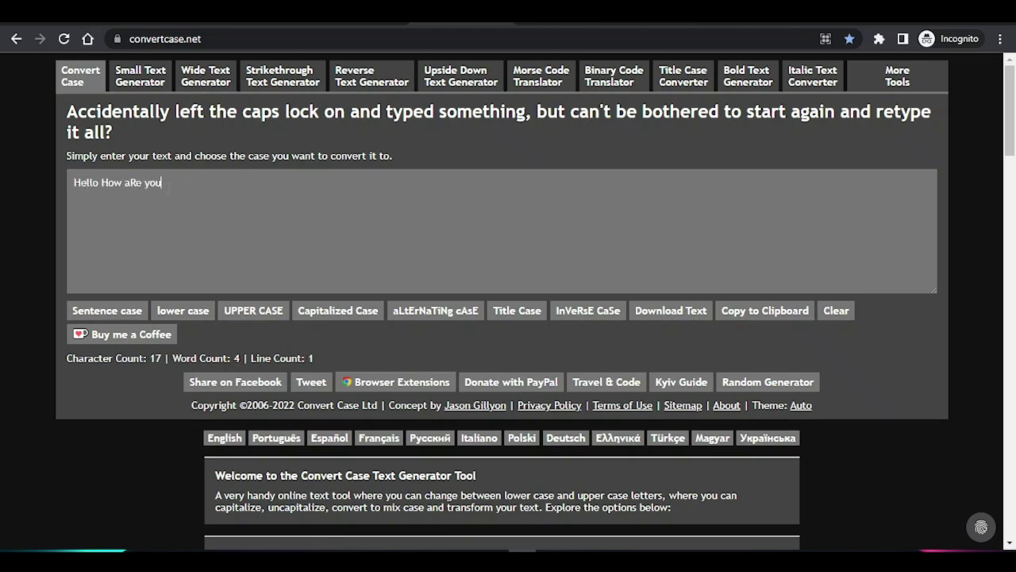
{"action": "key", "text": "ctrl+a"}
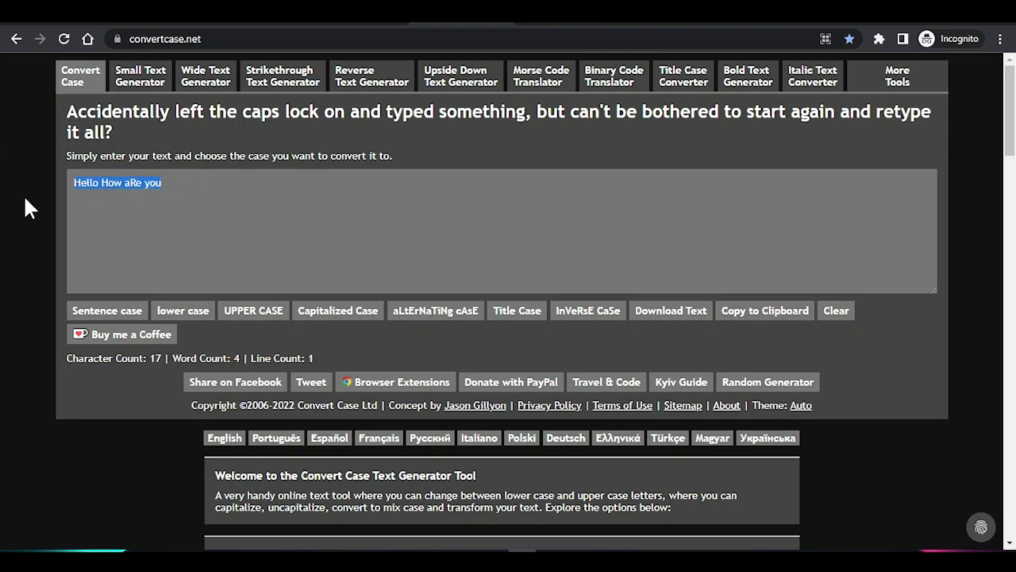
{"action": "key", "text": "shift+ctrl+Left"}
{"action": "key", "text": "shift+ctrl+Left"}
{"action": "key", "text": "shift+ctrl+Left"}
{"action": "key", "text": "Right"}
{"action": "left_click", "coordinate": [148, 183]}
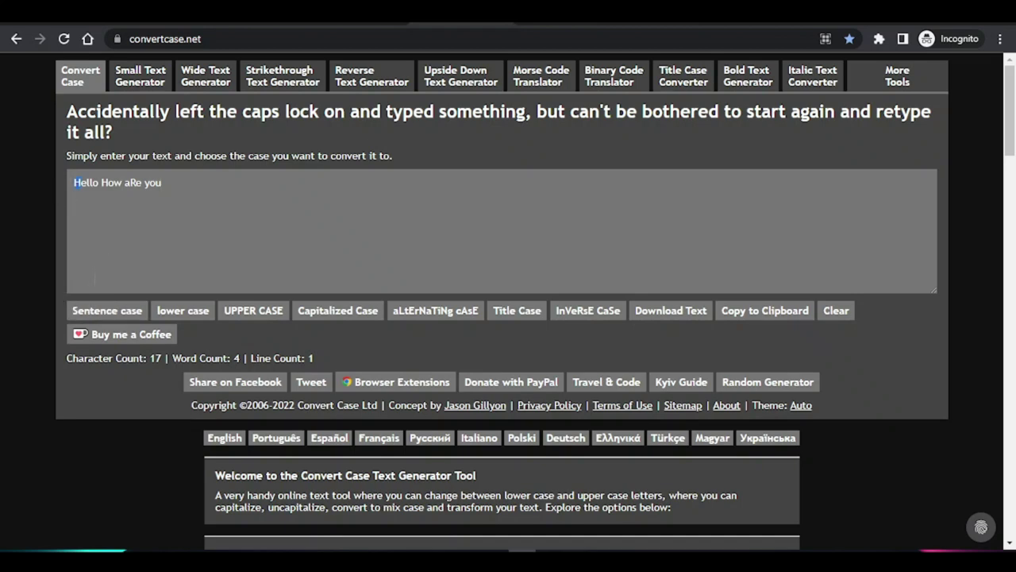
Convert the text to sentence, upper, capitalized, alternating, title and inverse case in turn
{"action": "left_click", "coordinate": [87, 316]}
{"action": "left_click_drag", "start_coordinate": [199, 193], "coordinate": [62, 198]}
{"action": "left_click", "coordinate": [253, 311]}
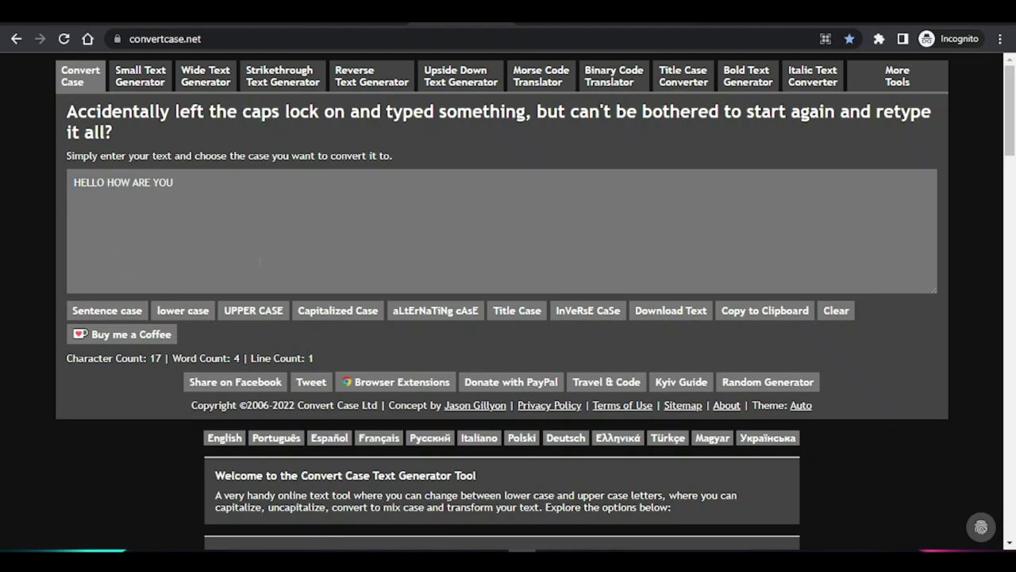
{"action": "left_click", "coordinate": [338, 310]}
{"action": "left_click", "coordinate": [438, 311]}
{"action": "left_click", "coordinate": [493, 310]}
{"action": "left_click", "coordinate": [563, 318]}
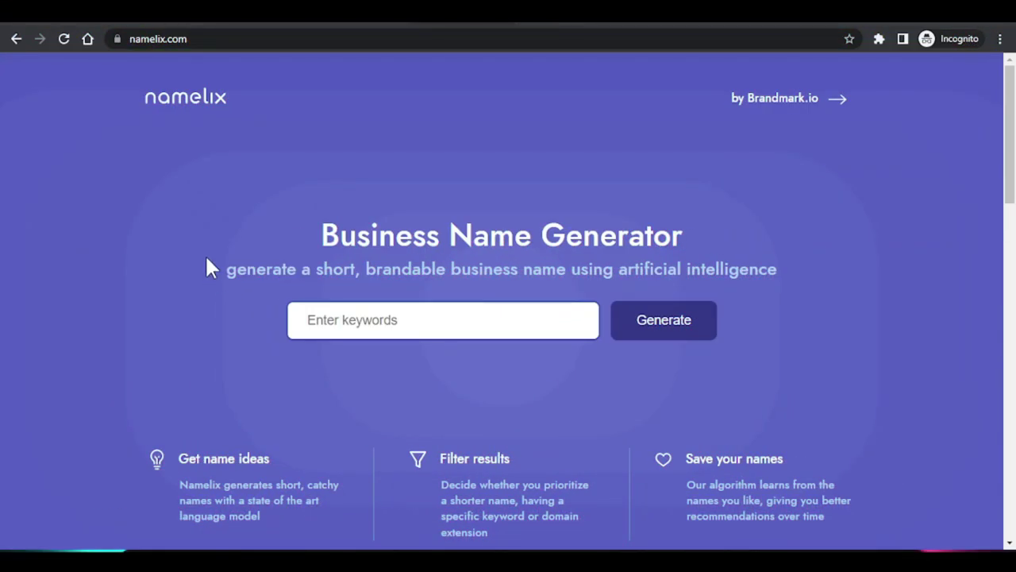